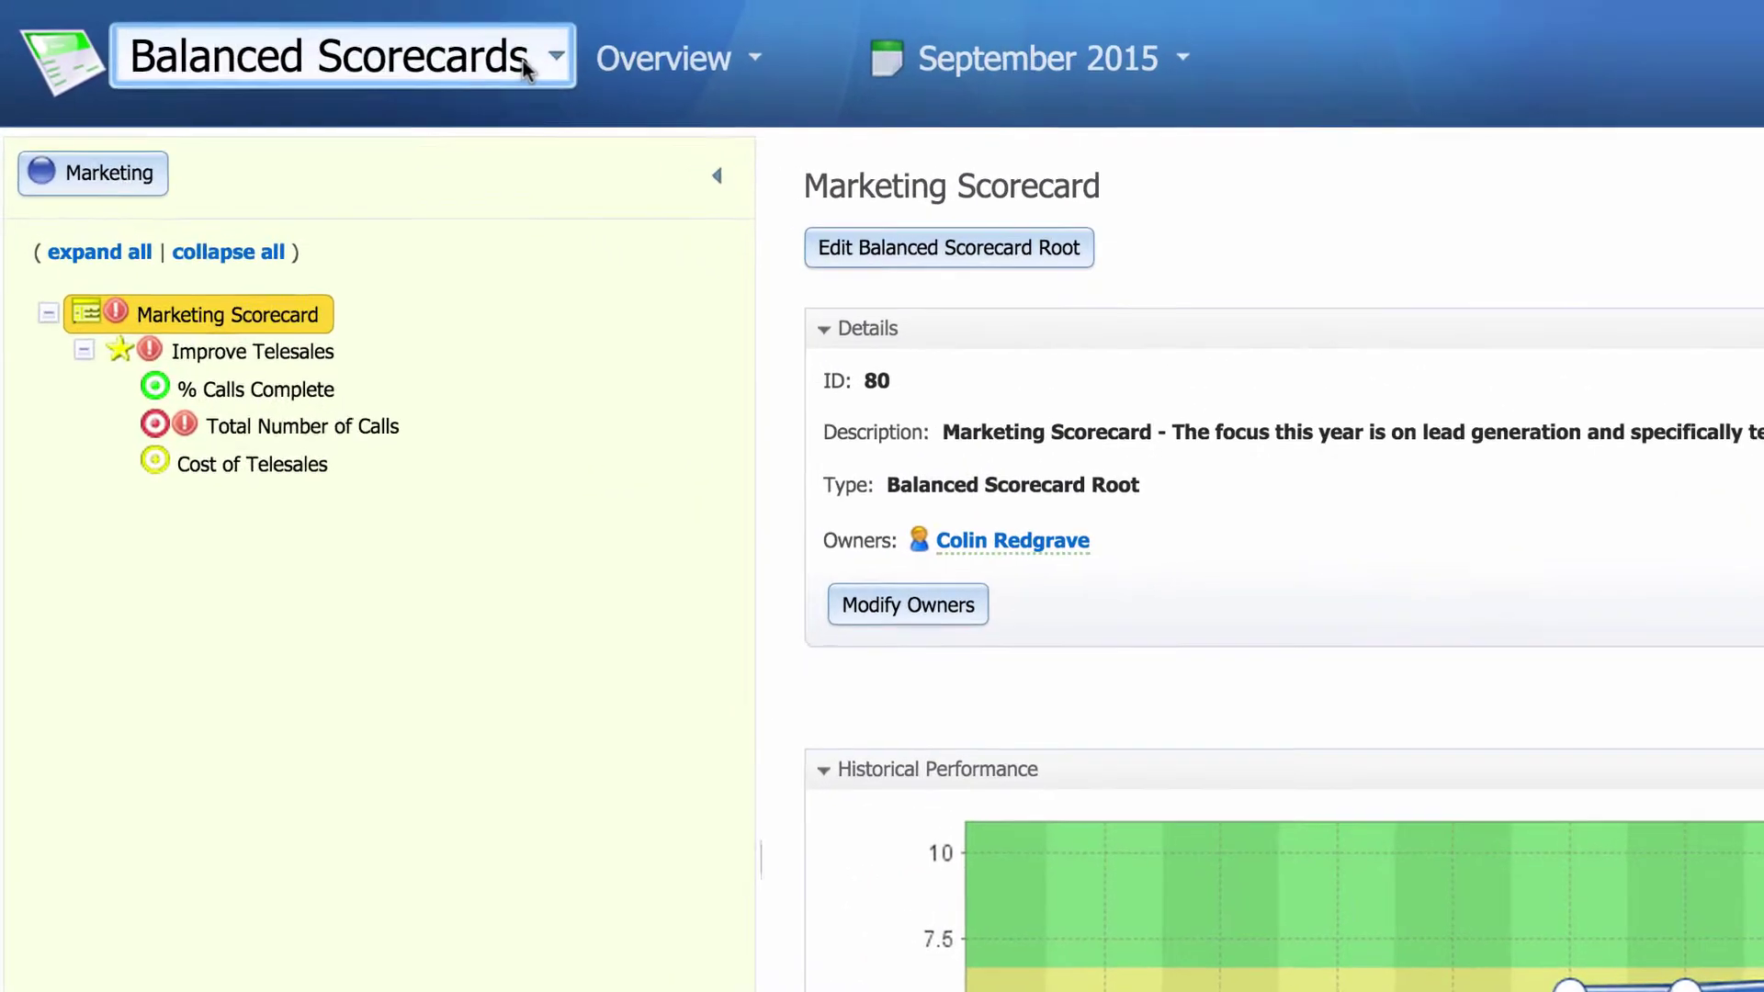
Browse the % Calls Complete measure and Improve Telesales objective, then return to the Marketing Scorecard overview.
click(330, 45)
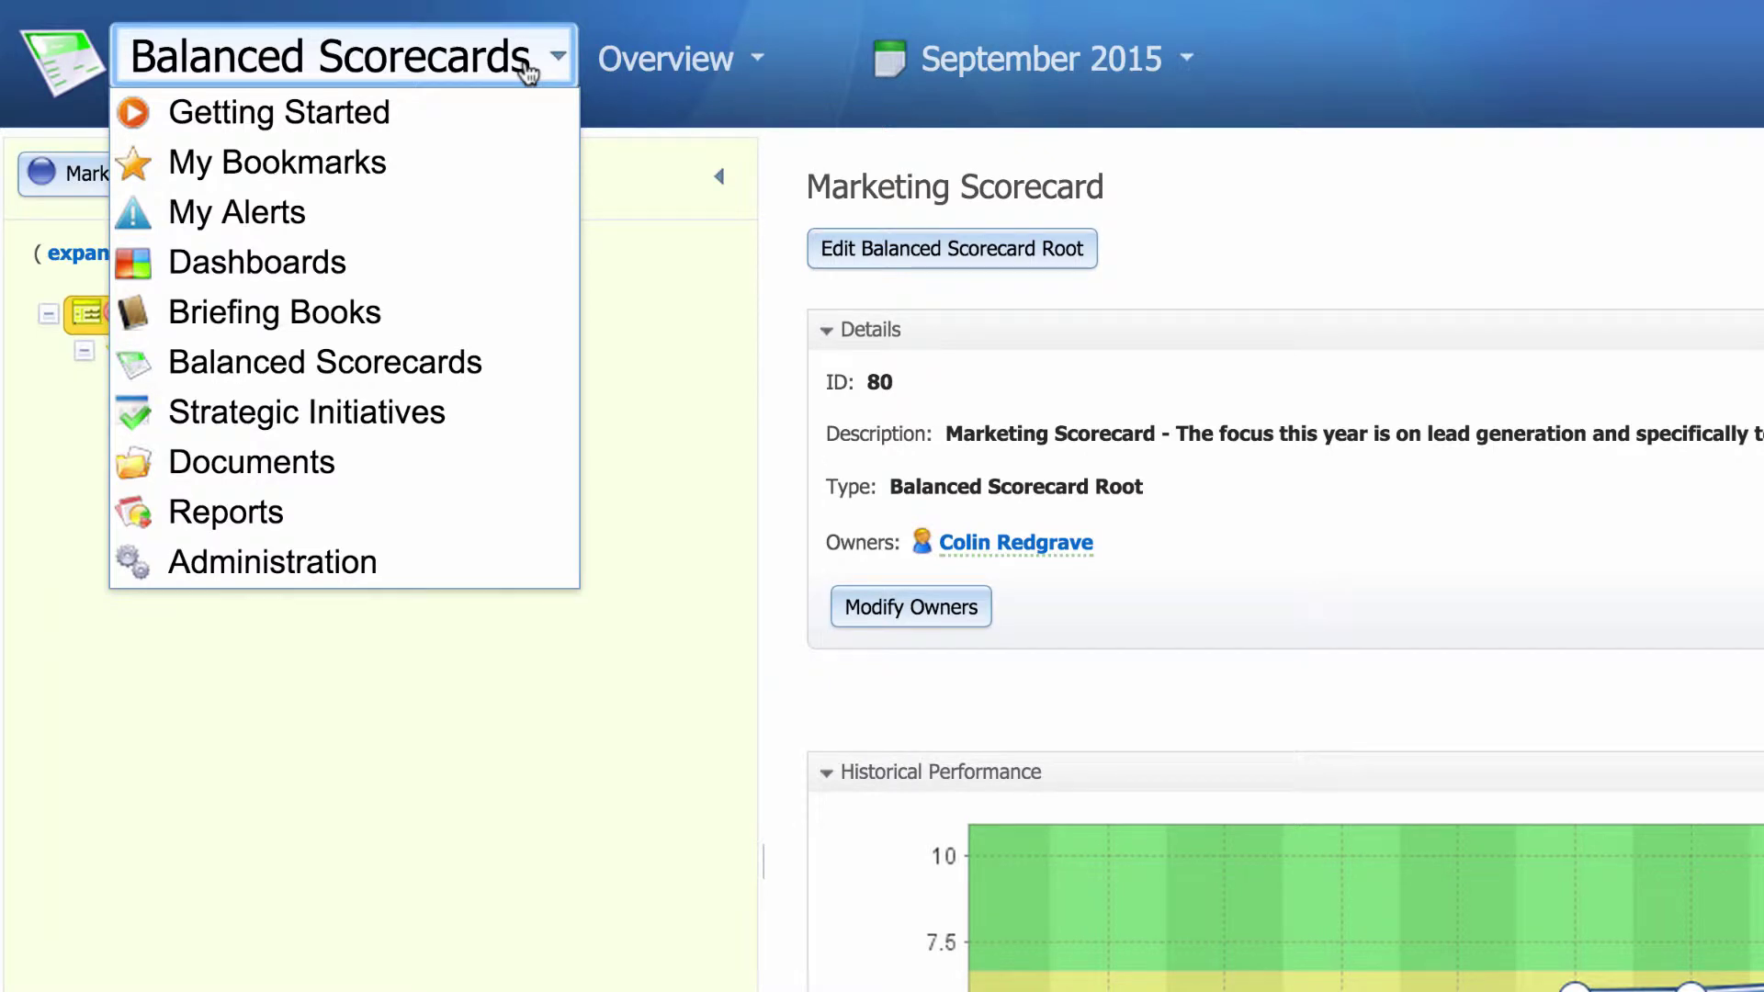
click(474, 365)
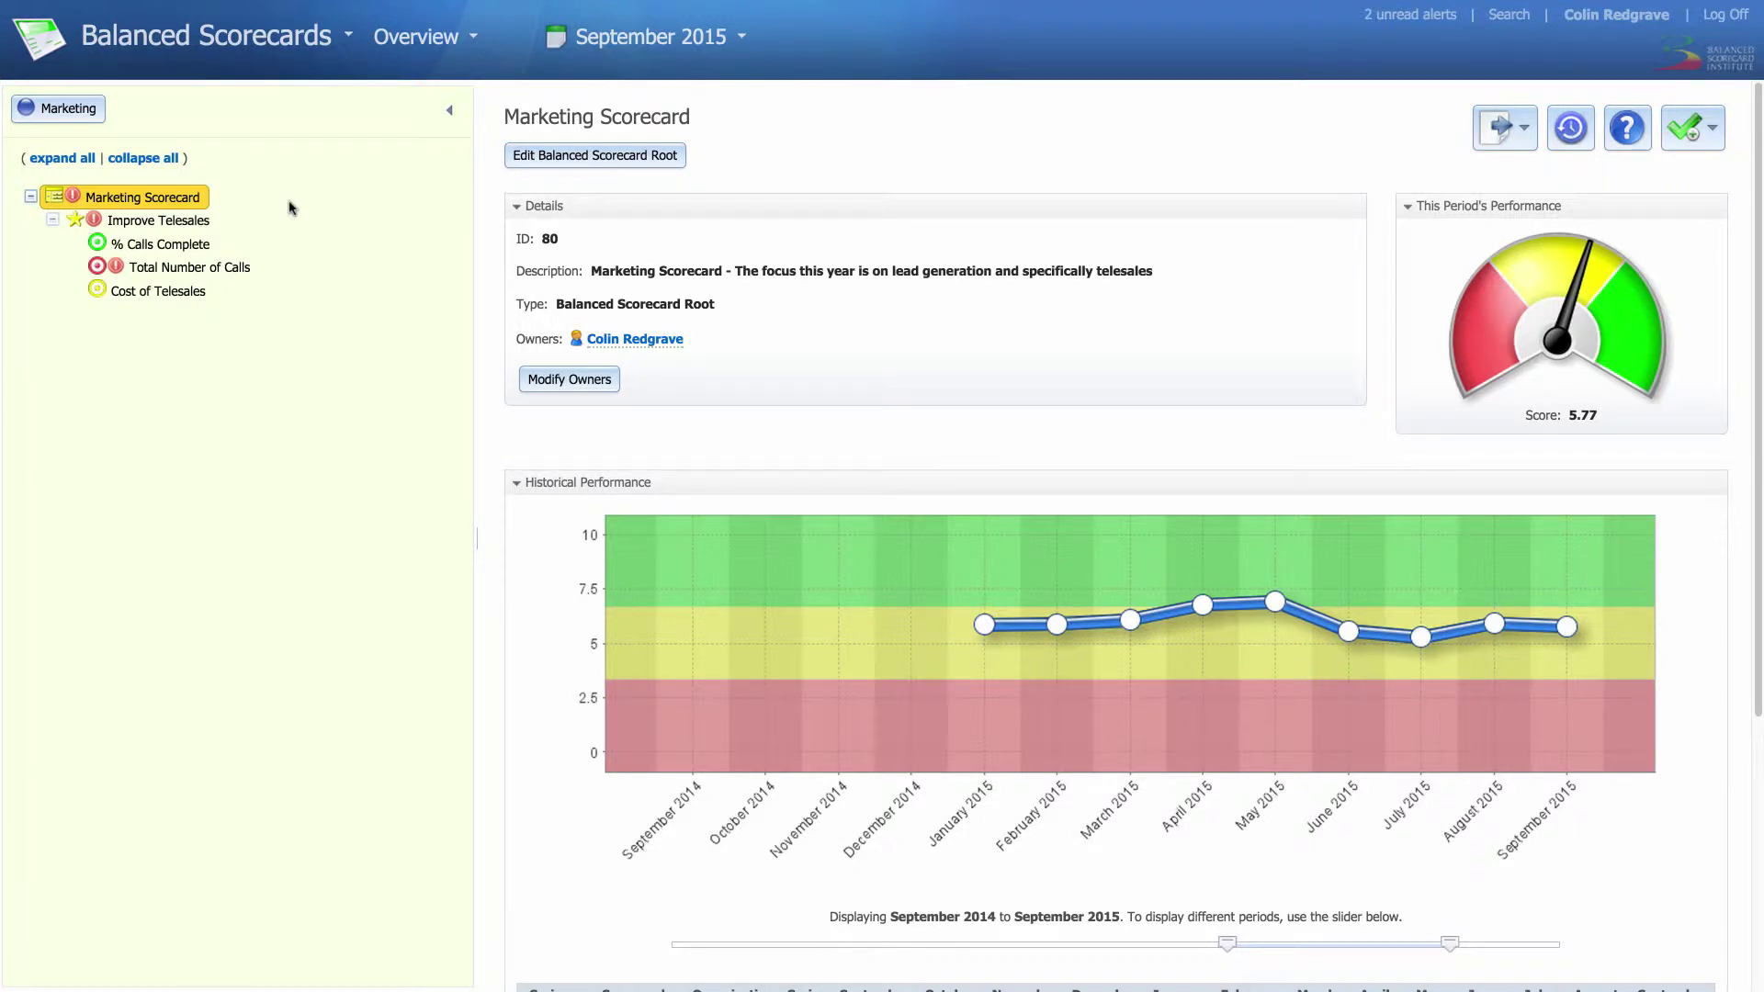
click(196, 247)
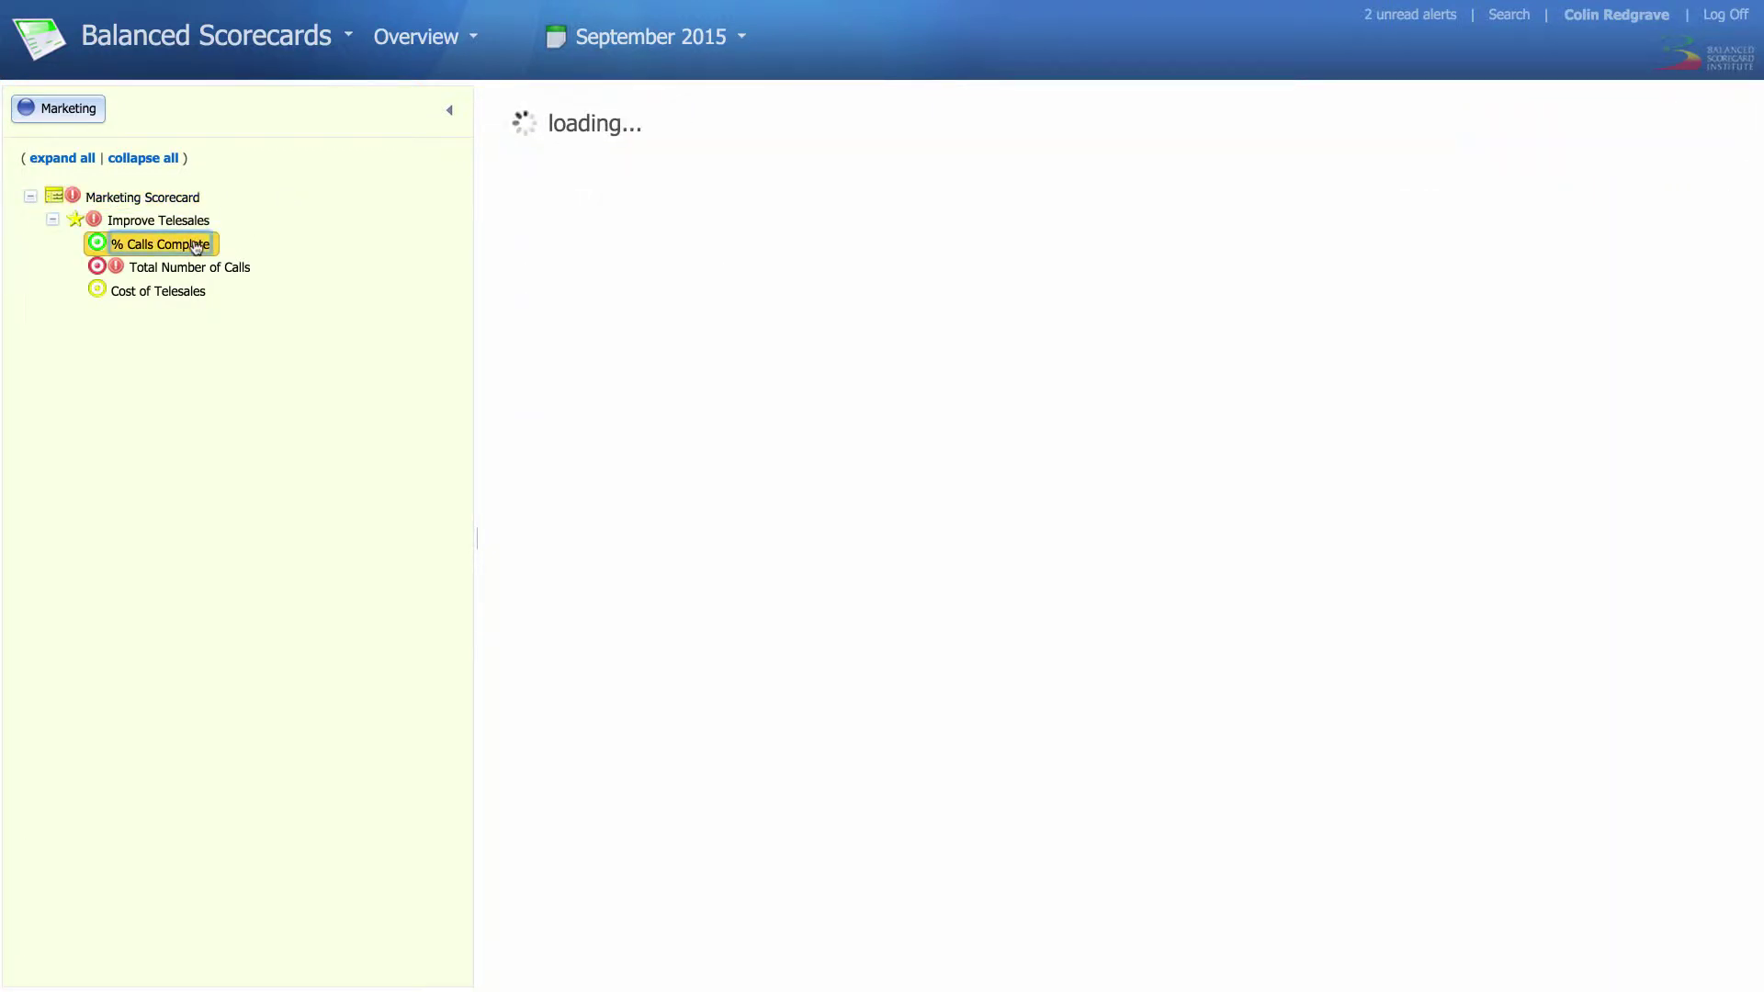
click(189, 223)
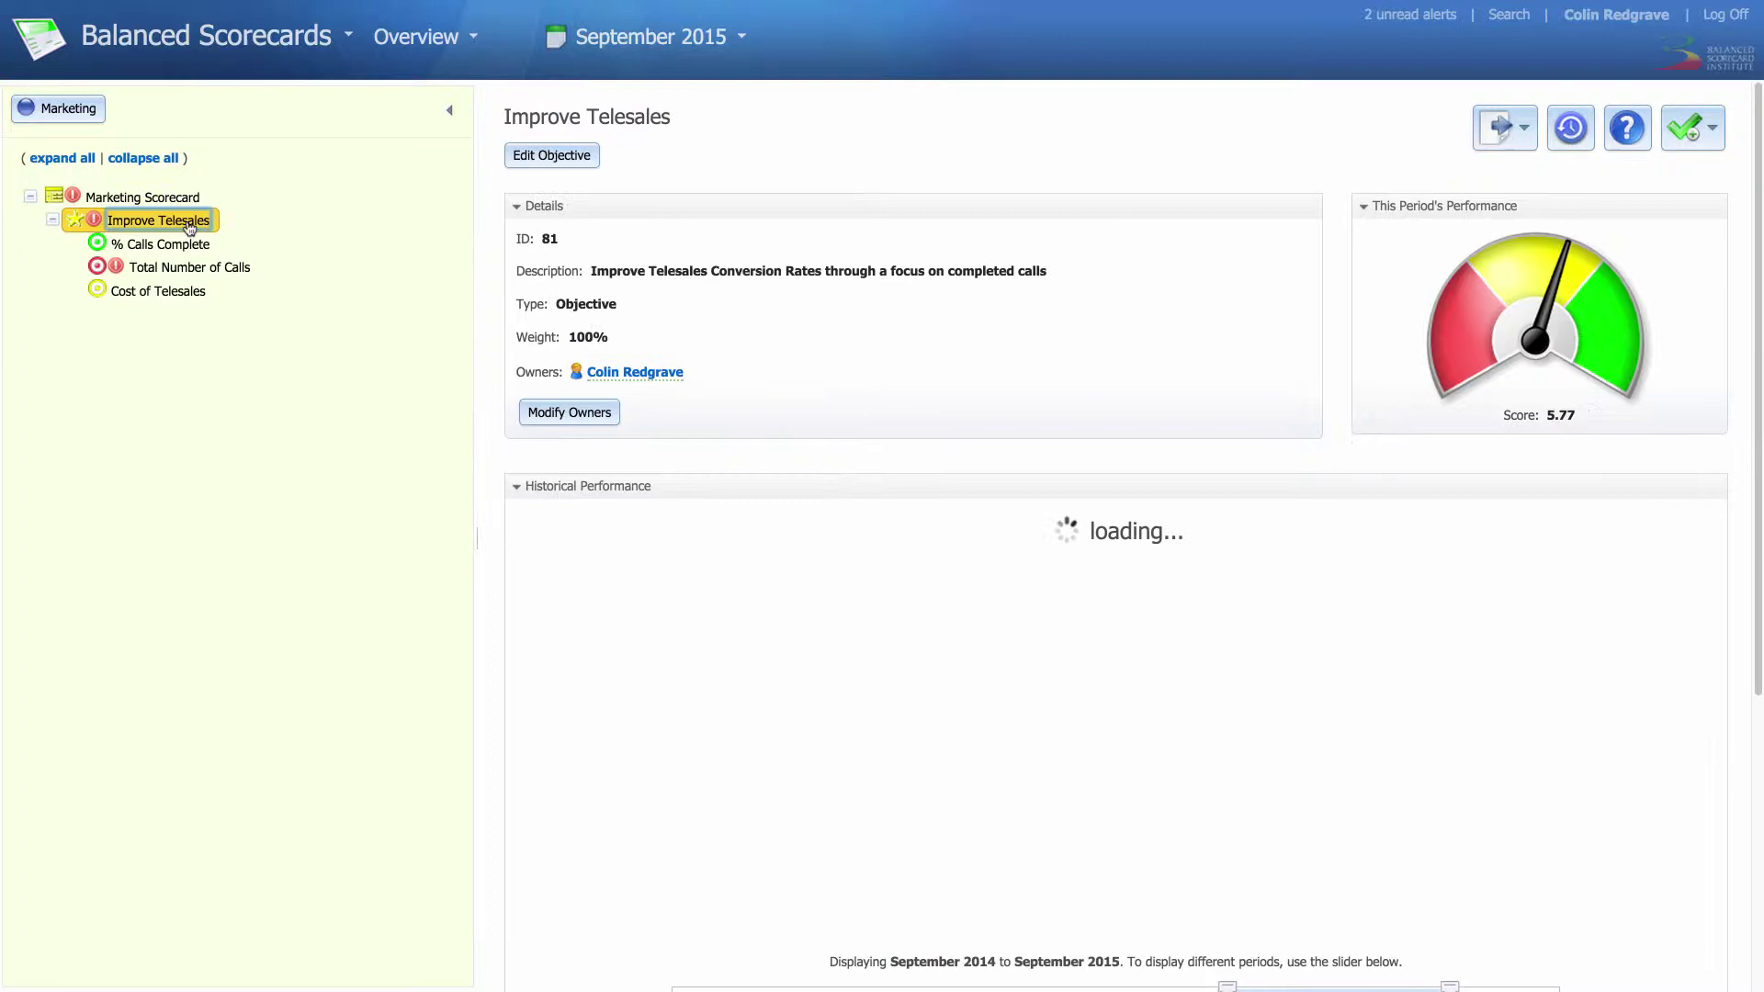
click(168, 200)
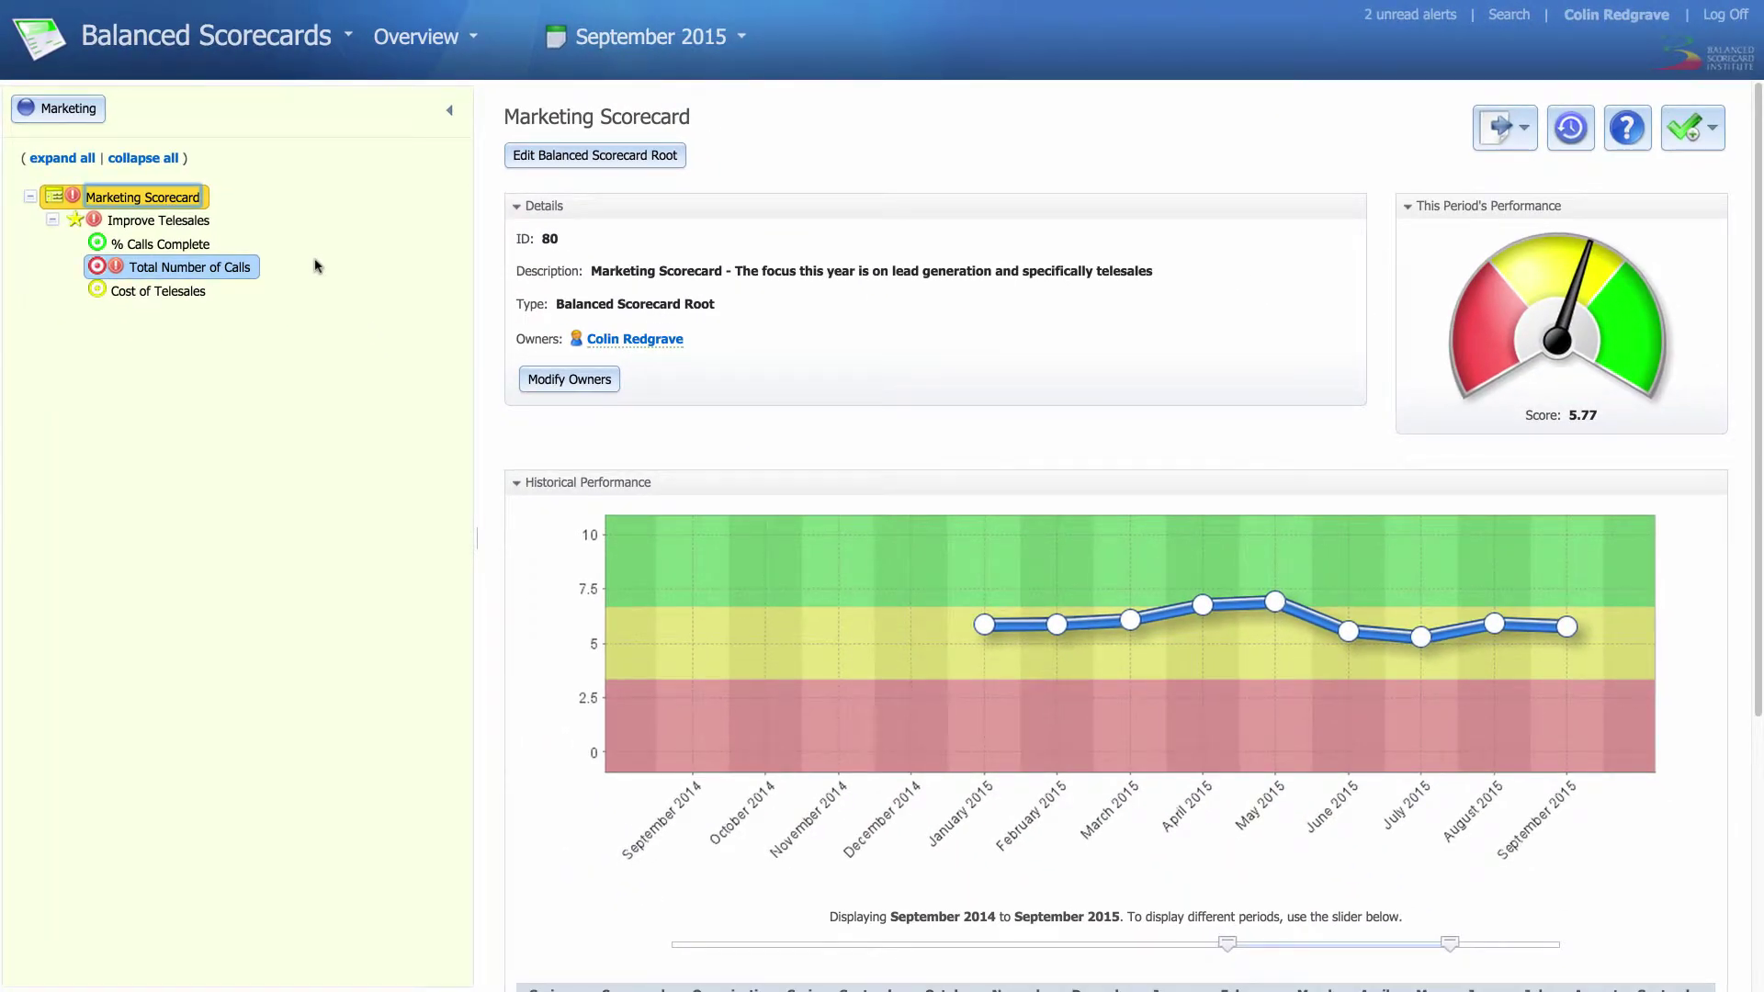
Switch to the Dashboards area and select the Marketing organization.
click(322, 41)
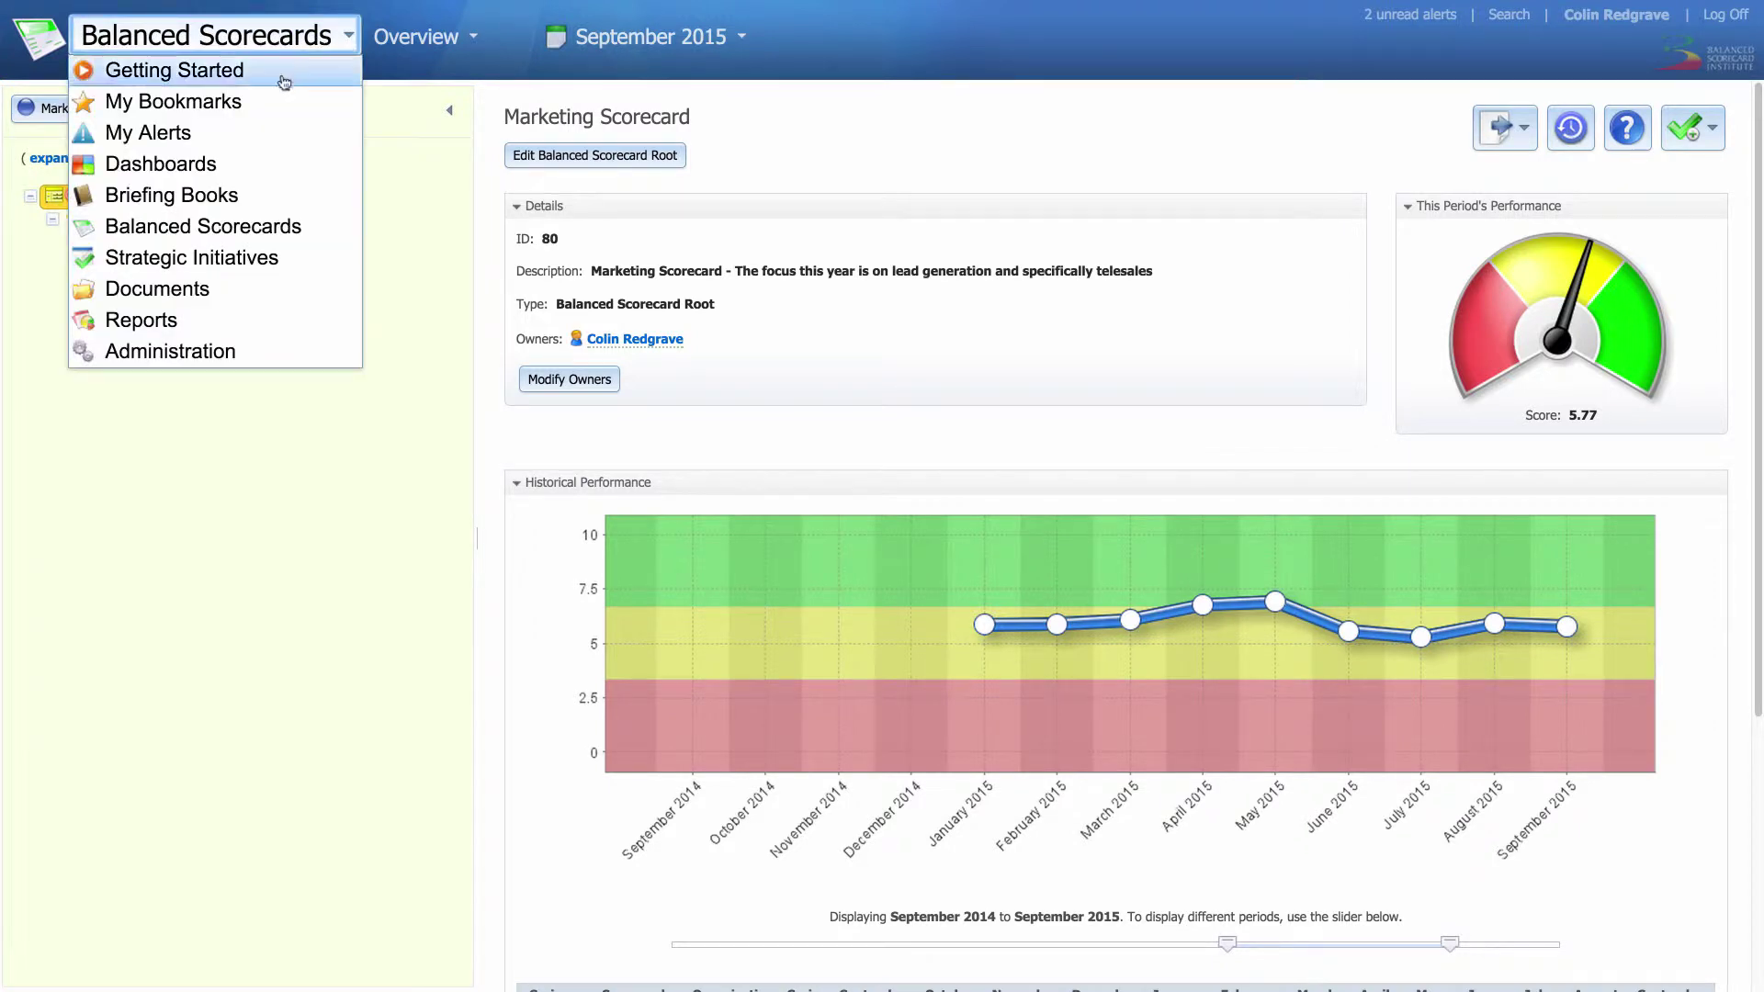
click(239, 162)
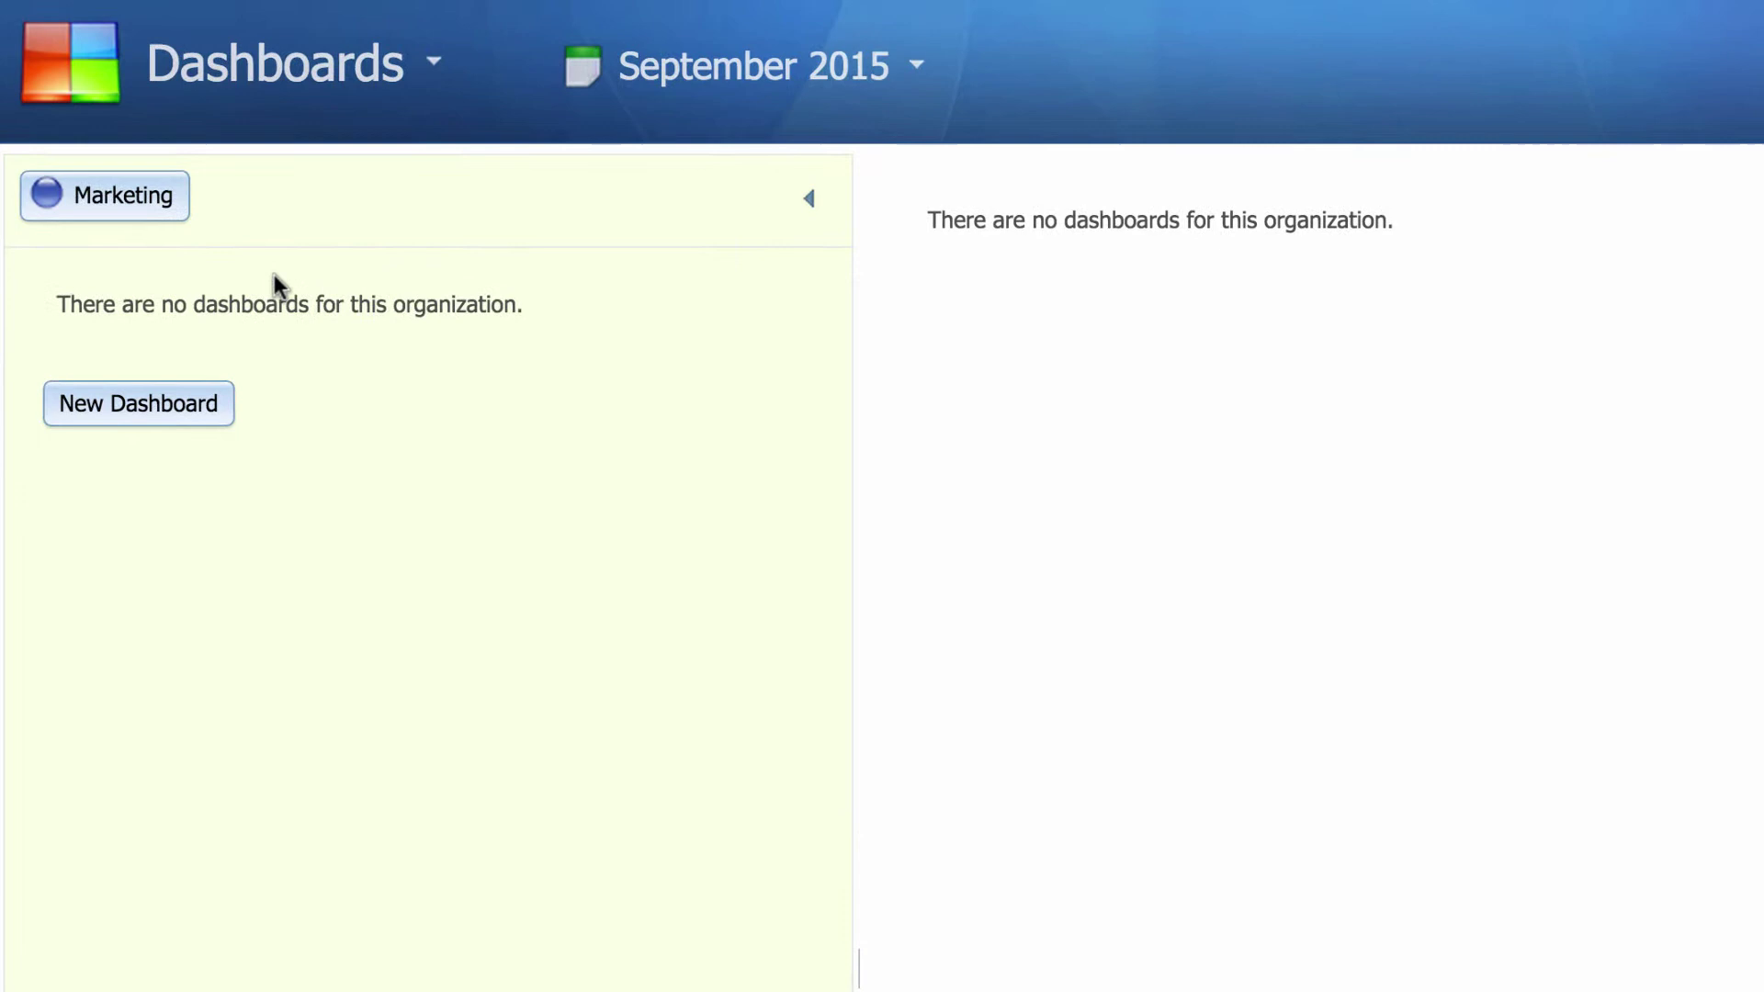
click(164, 221)
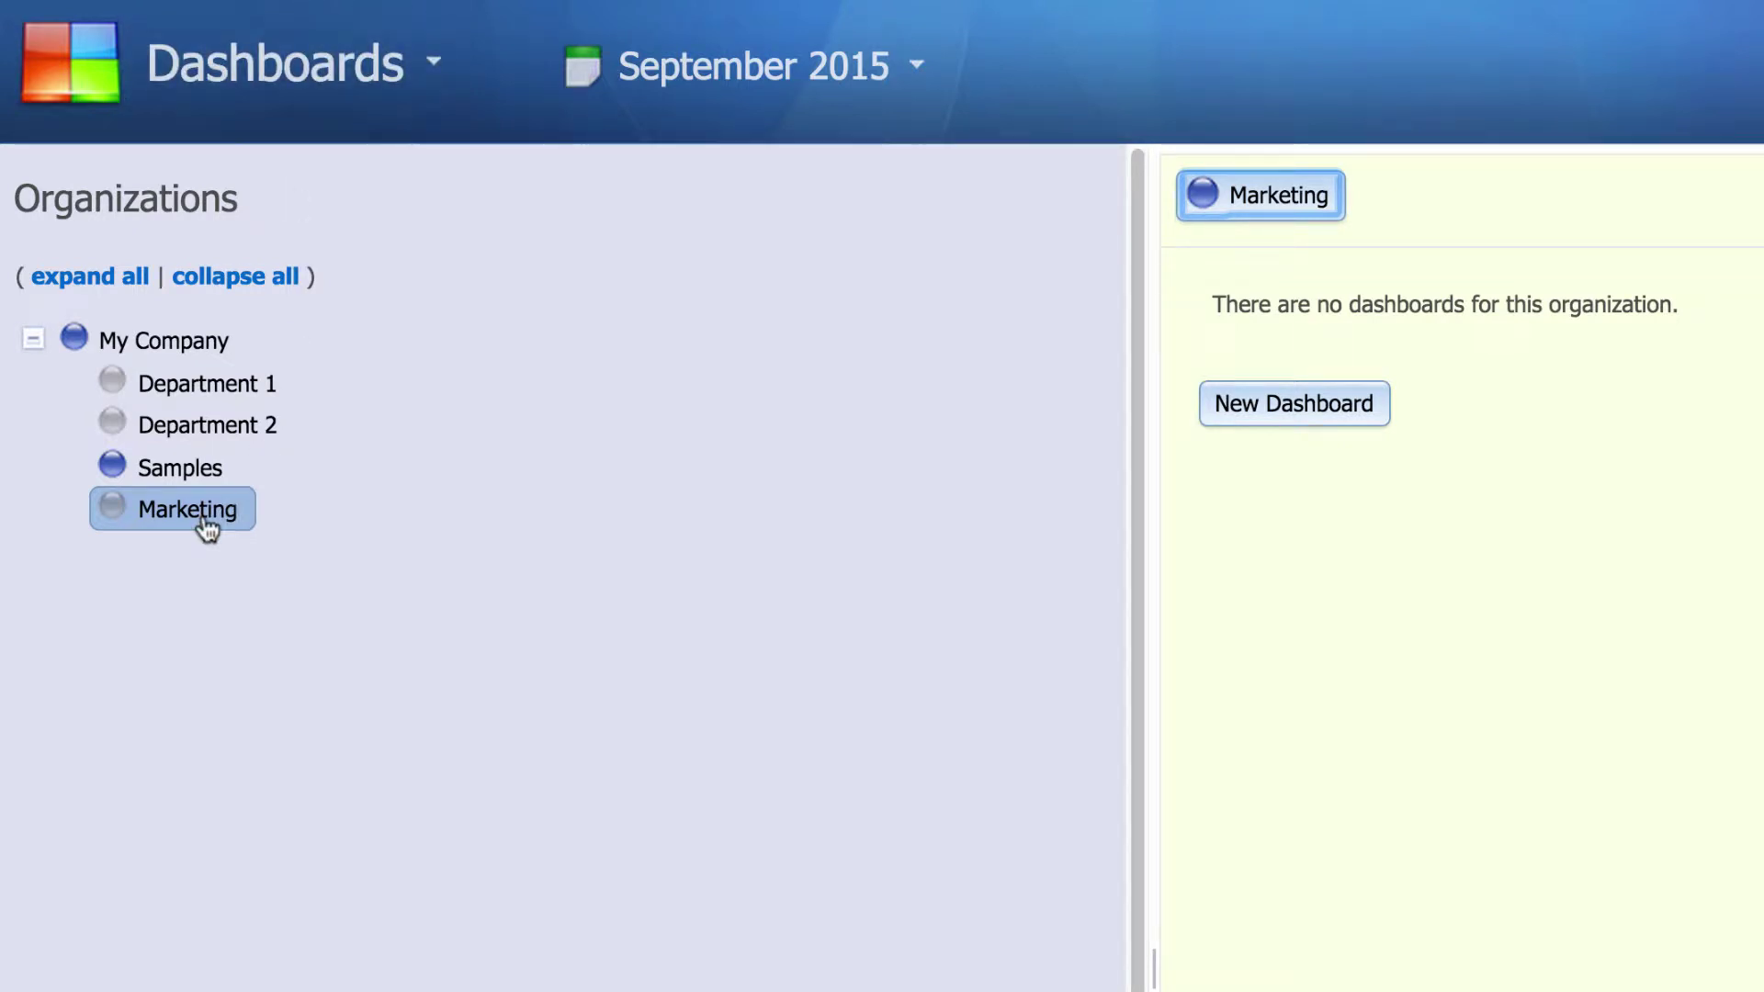
click(1244, 202)
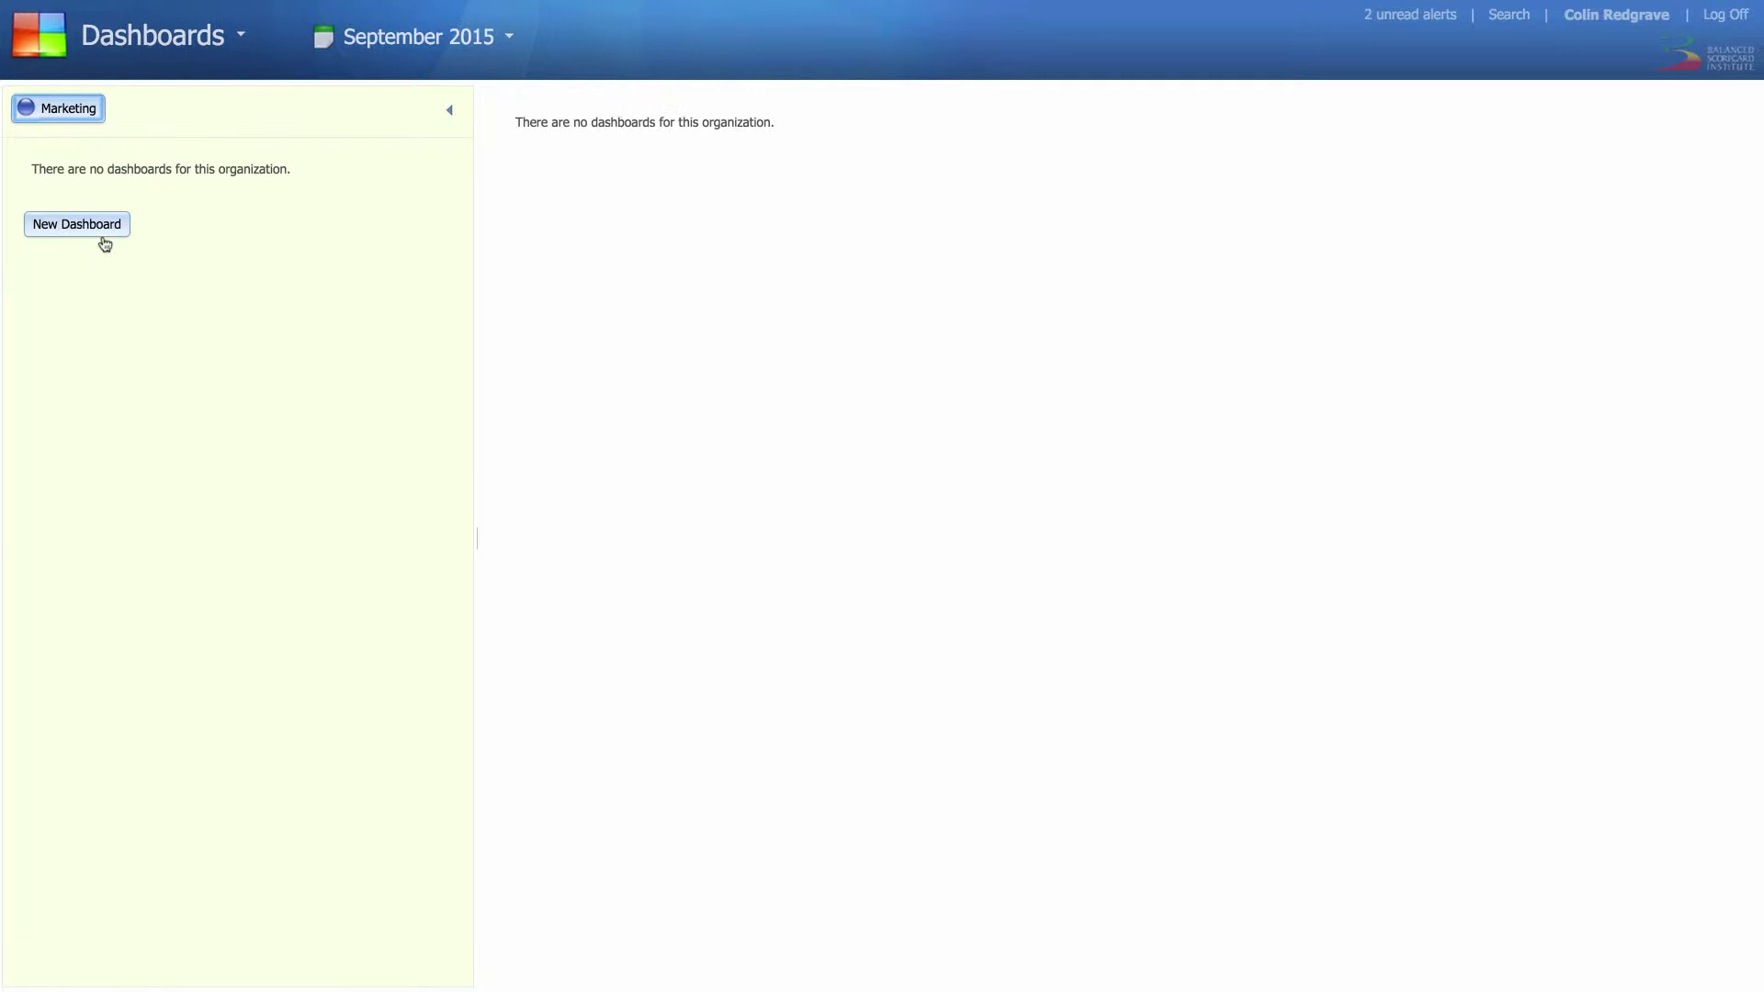
Create a dashboard named 'Marketing Overview' and apply the Background - 16x16 Layout Grid image.
click(93, 230)
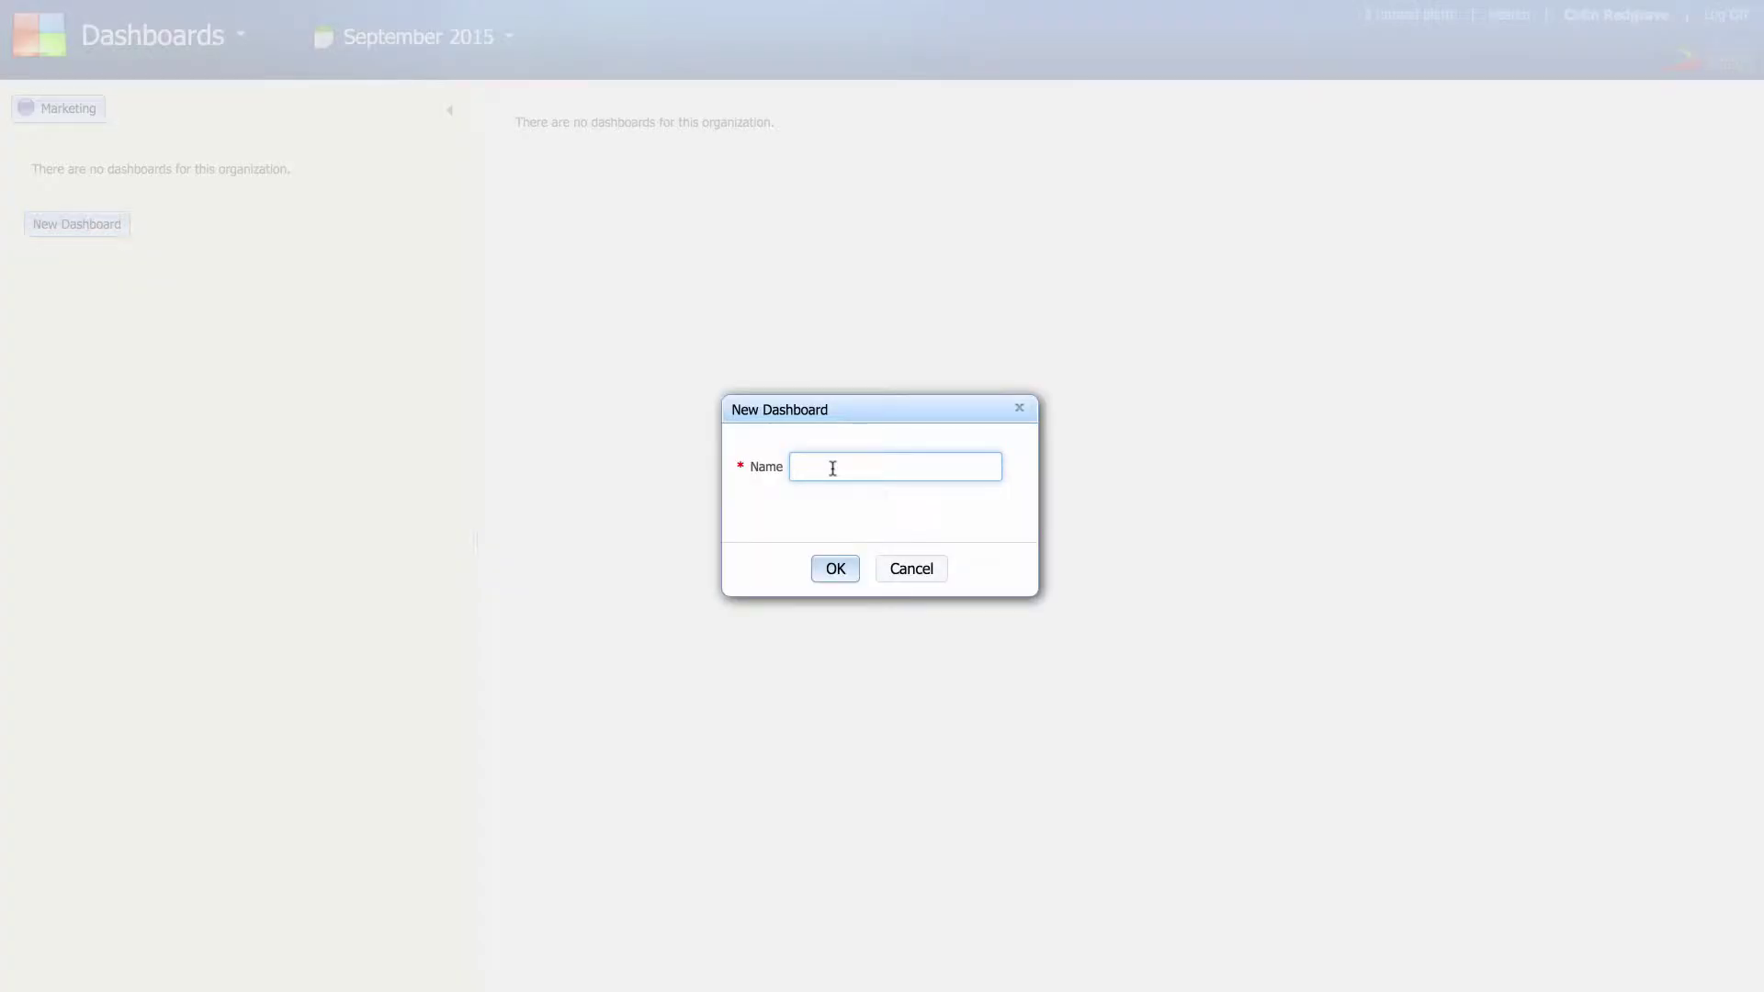
text(Marketing Overview)
click(835, 568)
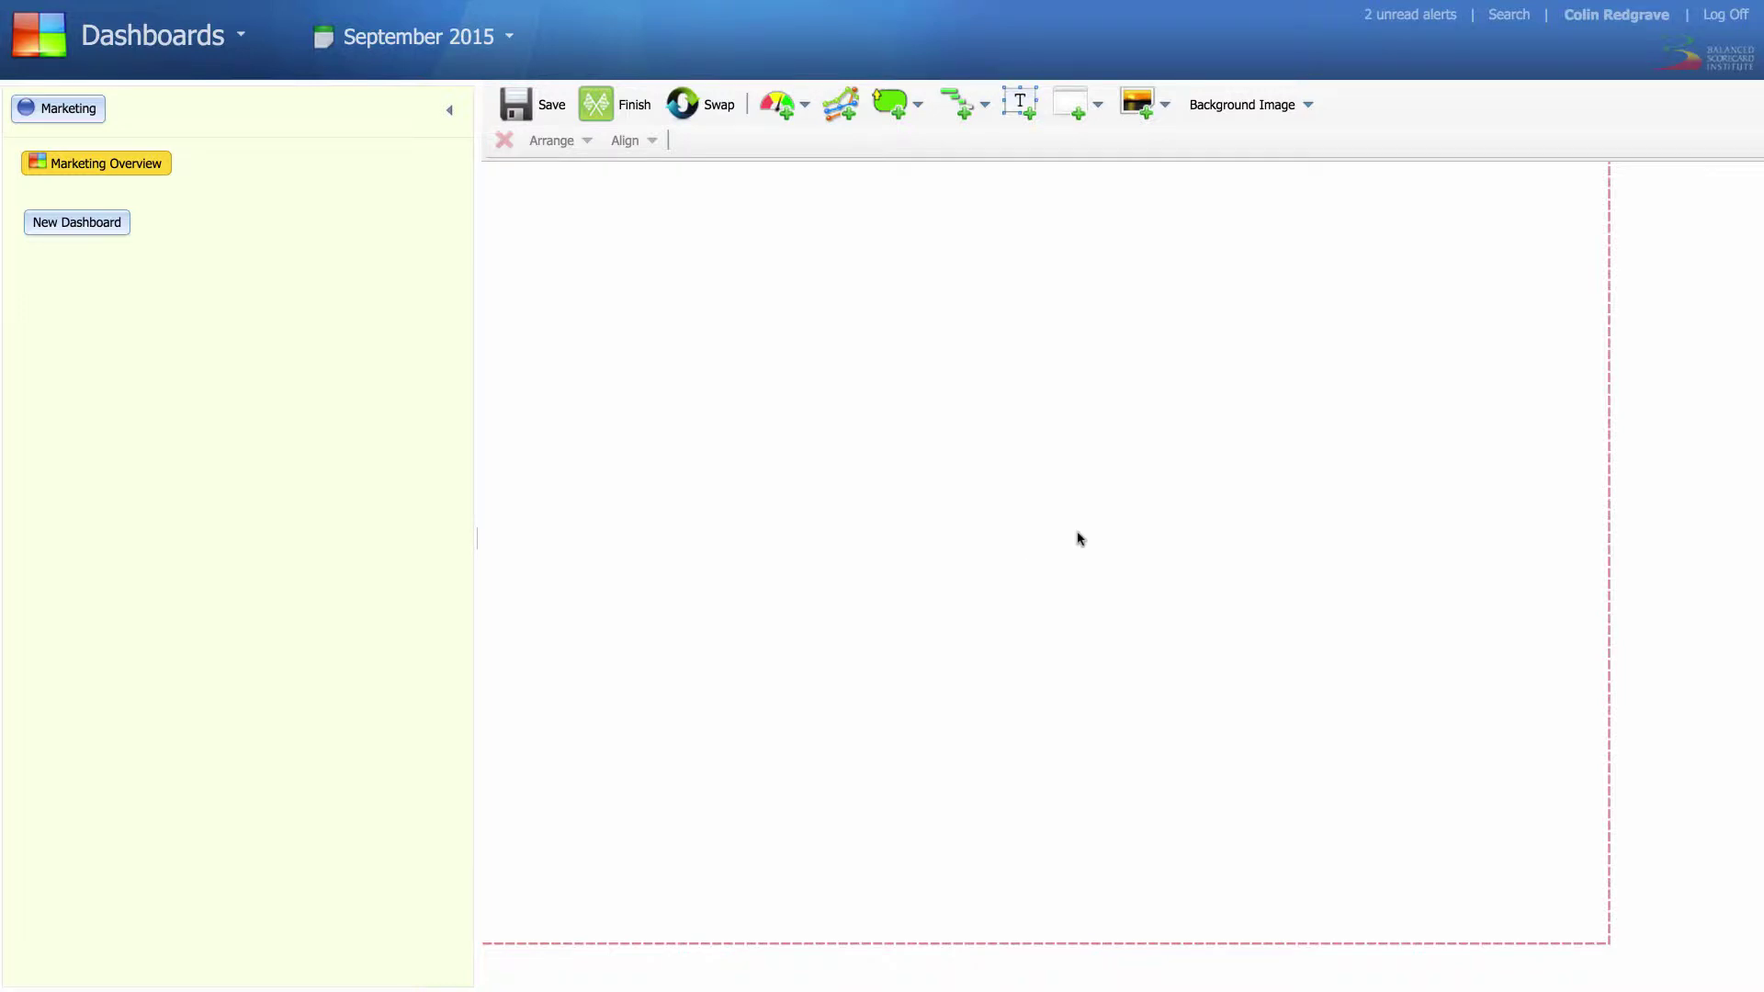
click(1309, 104)
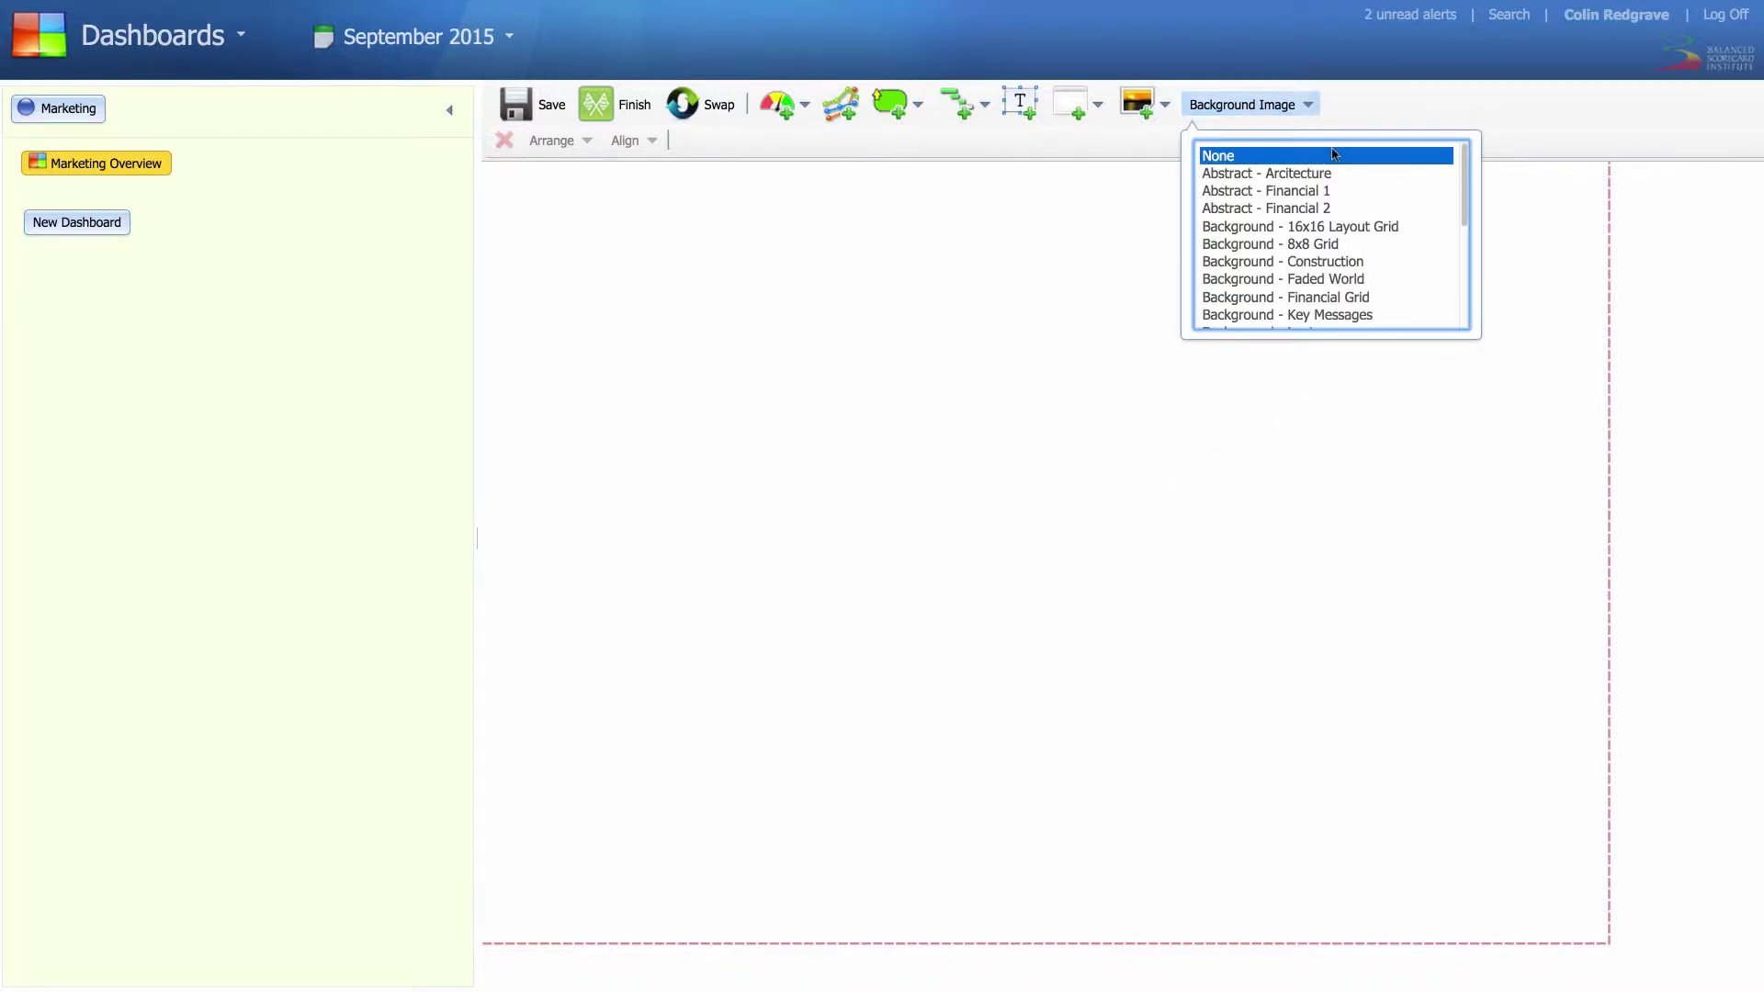
click(1324, 230)
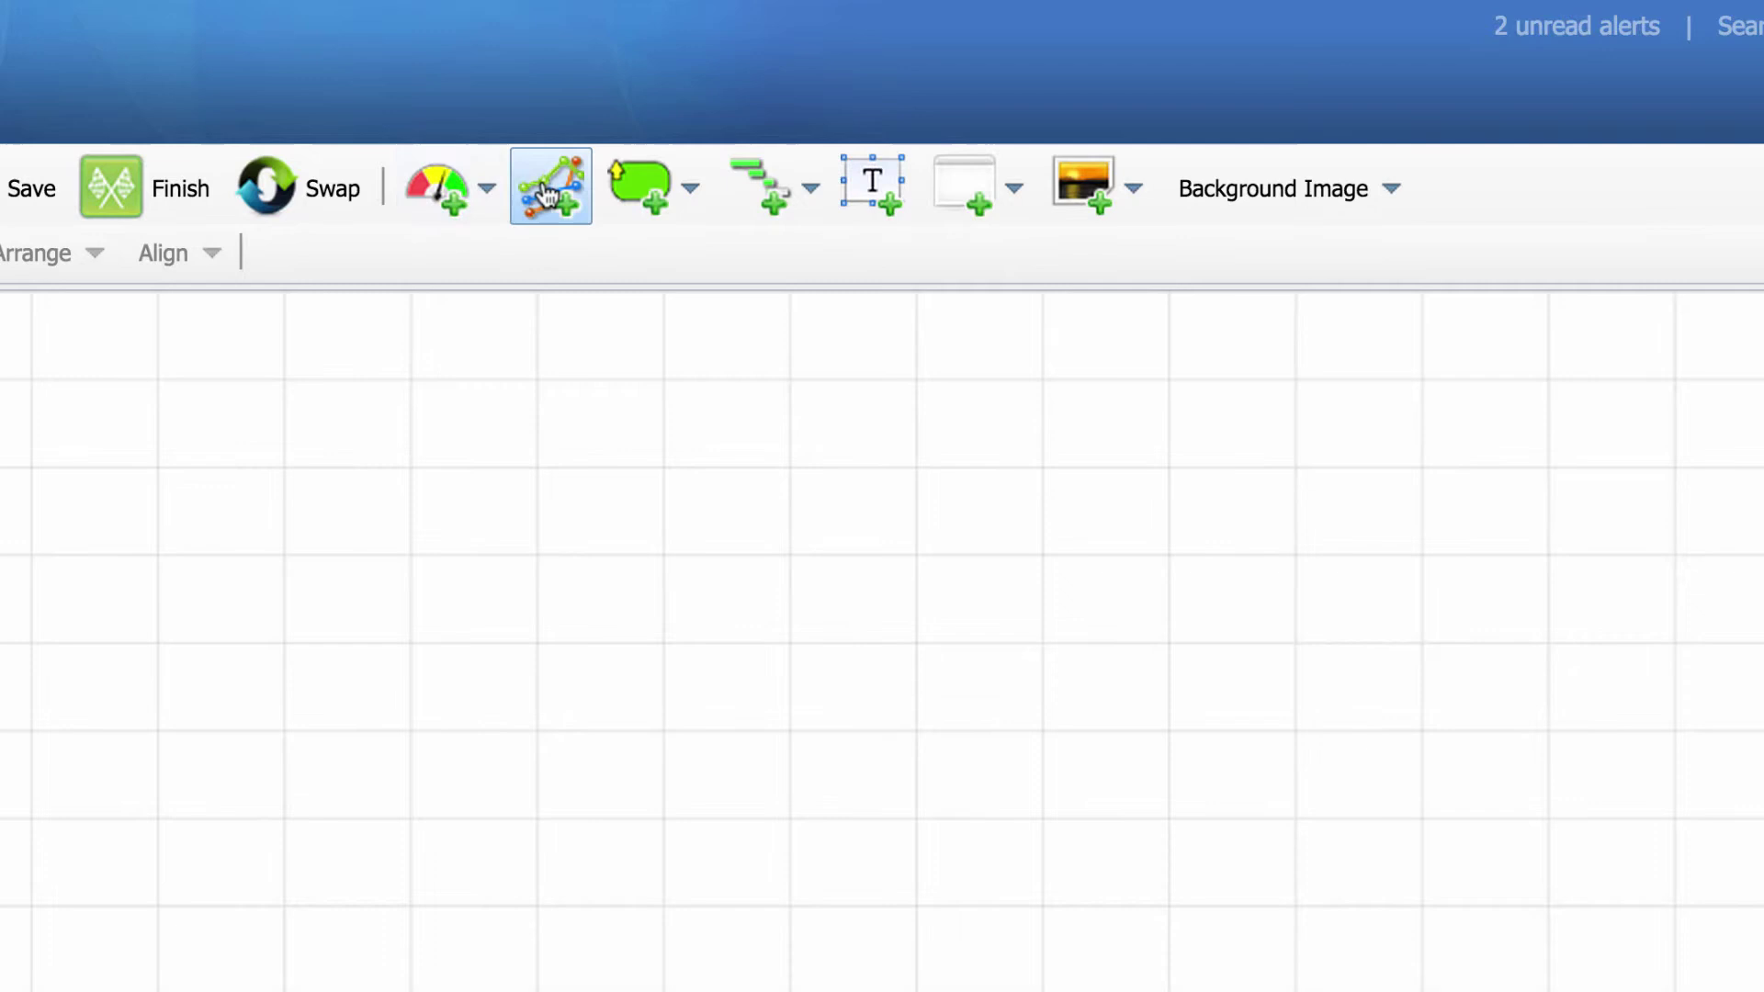
Add a Speedometer gauge for Improve Telesales' % Calls Complete and drag it lower on the canvas.
click(485, 190)
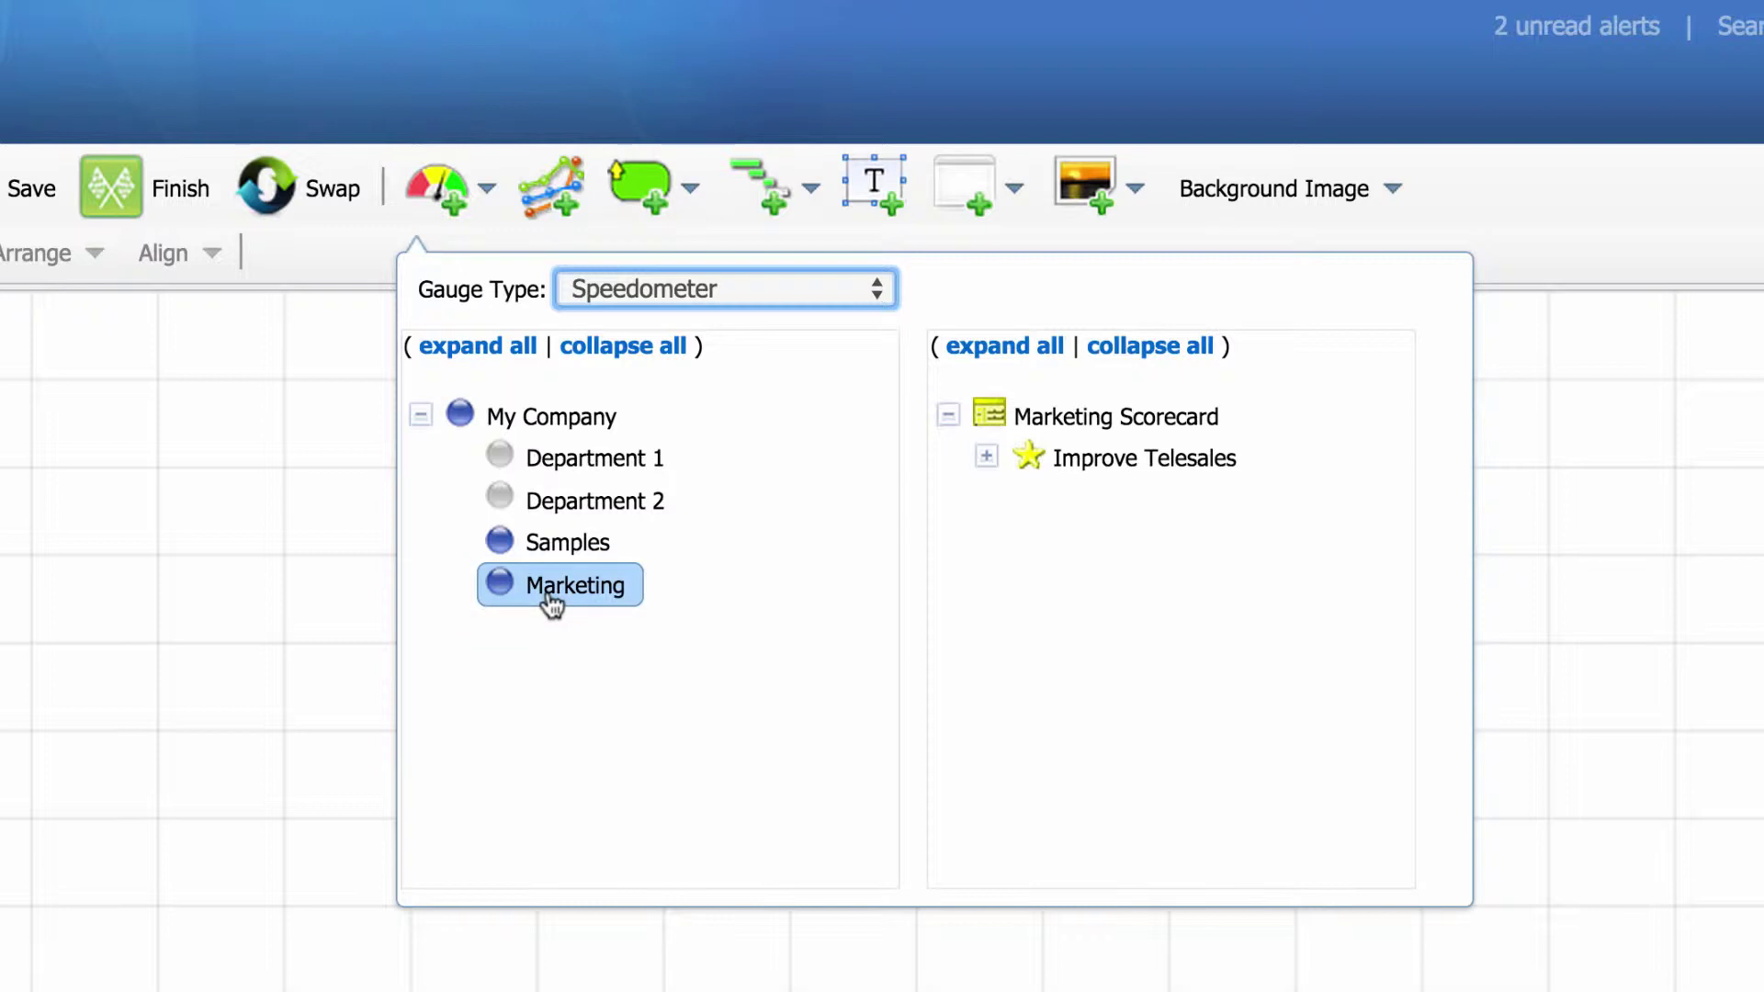
click(986, 457)
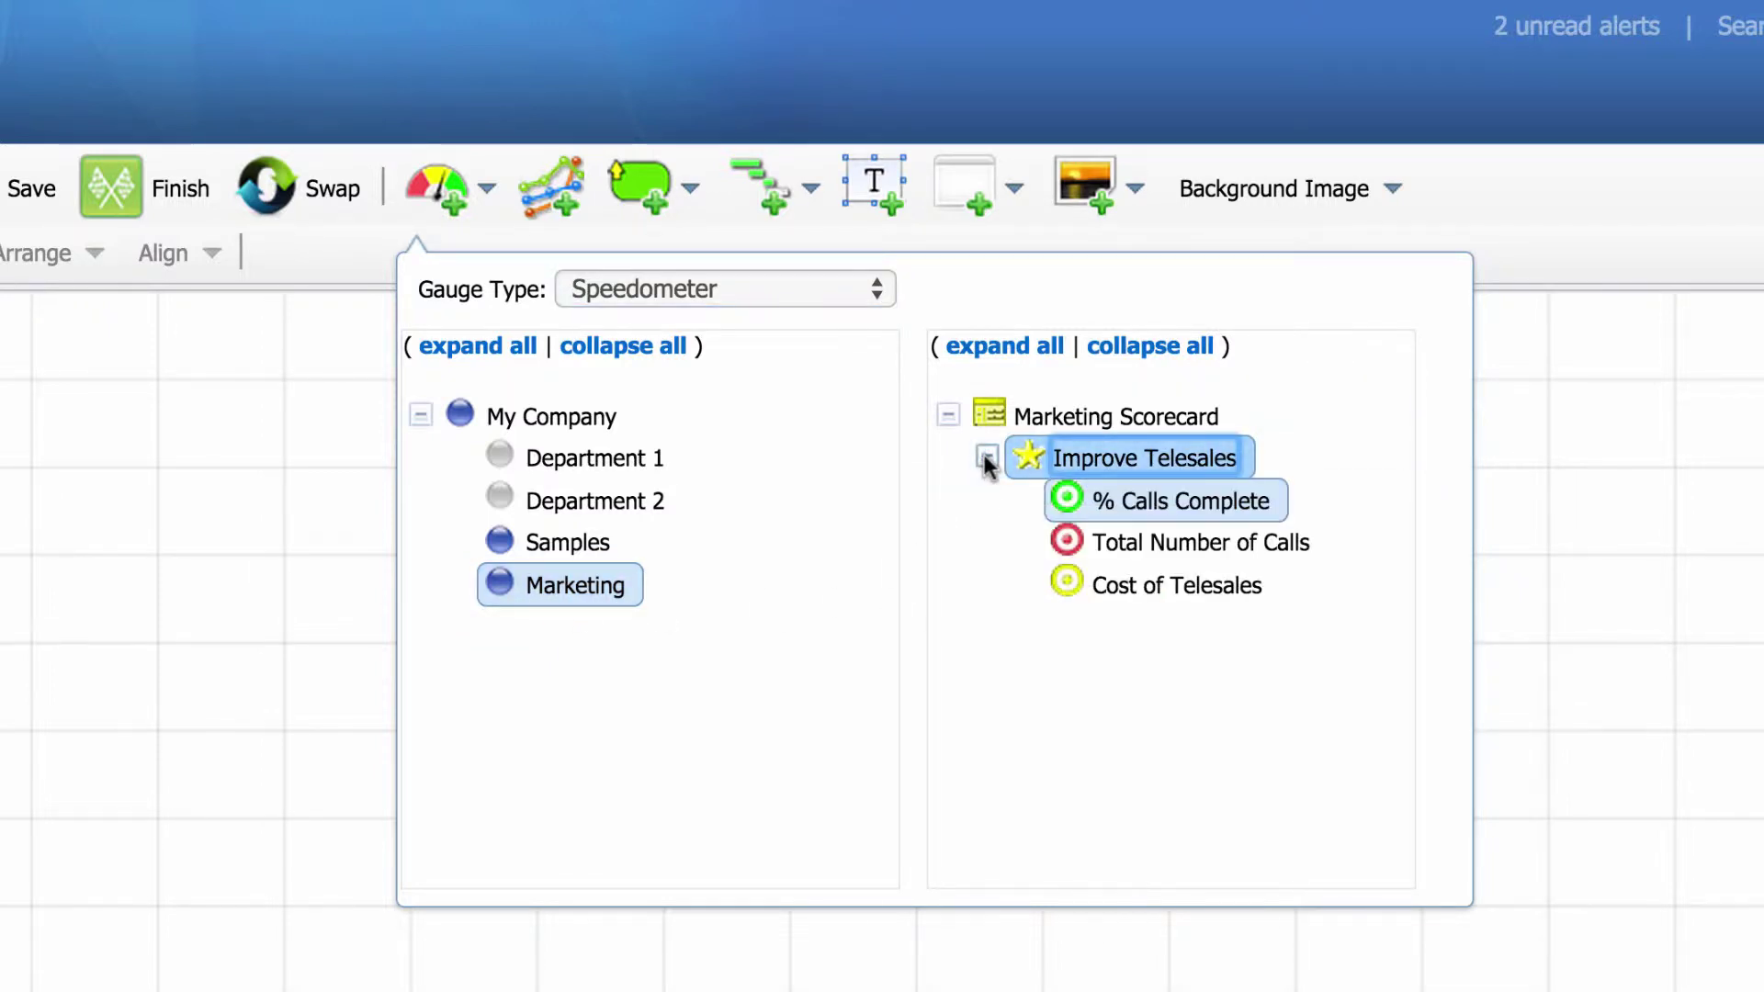
click(1170, 504)
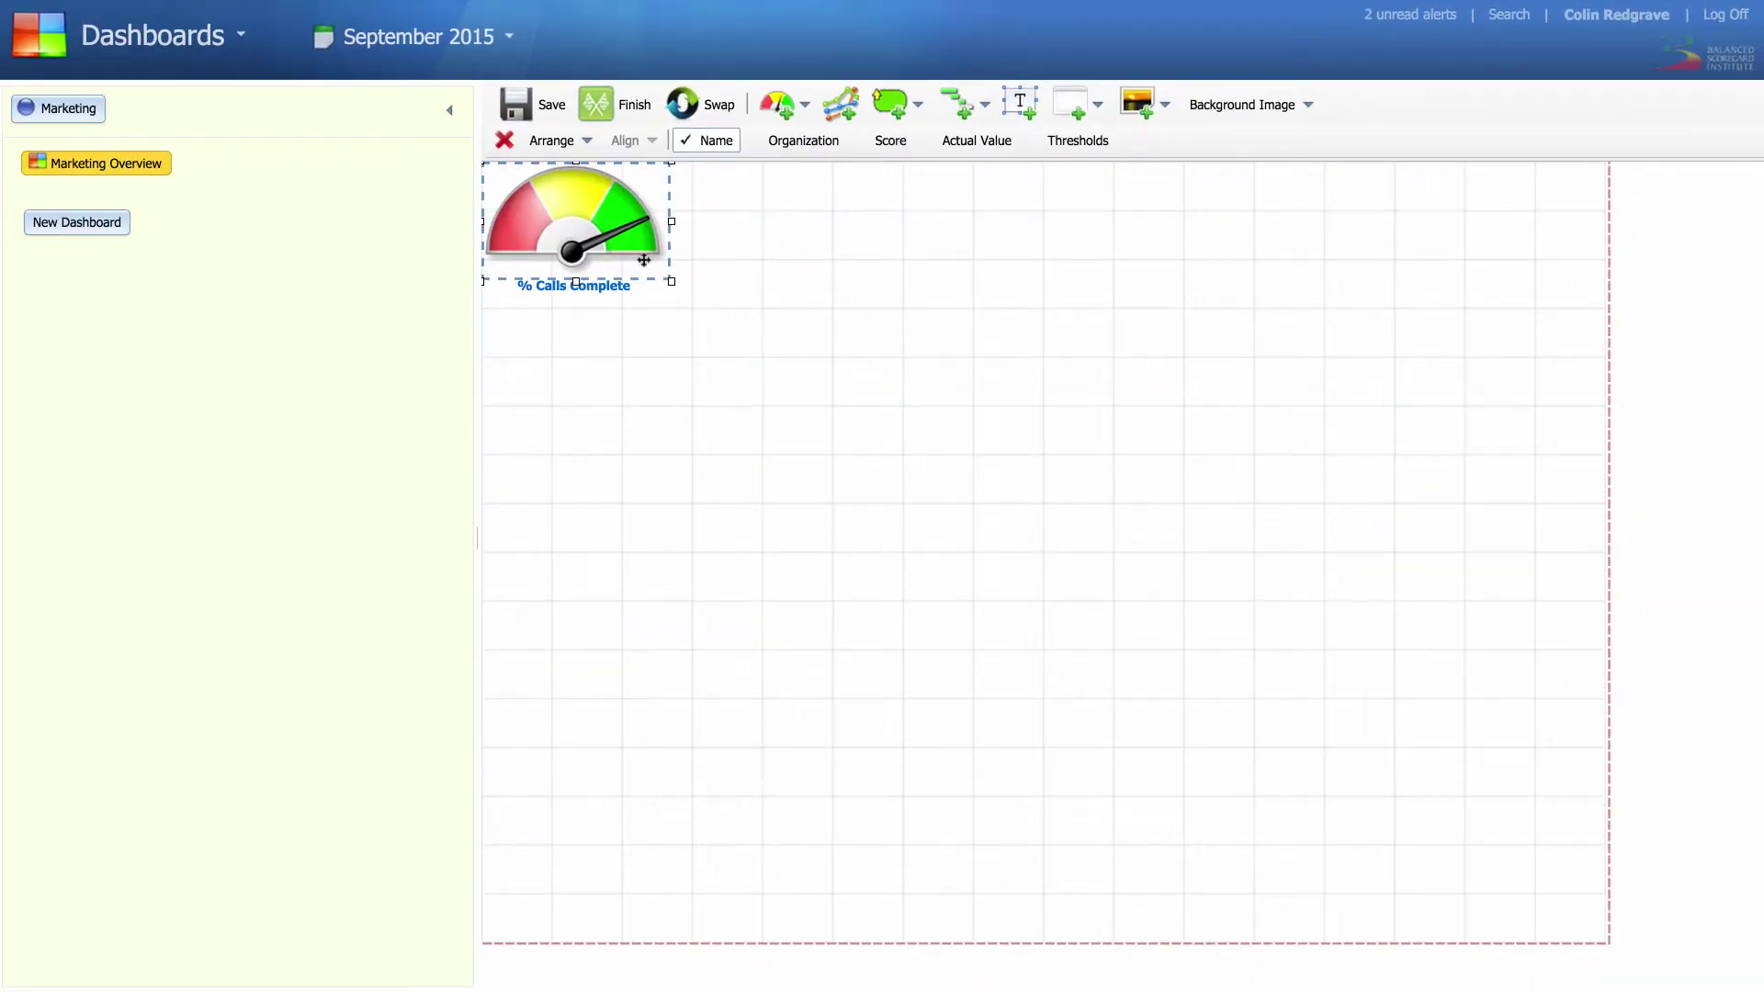
drag(593, 243, 593, 459)
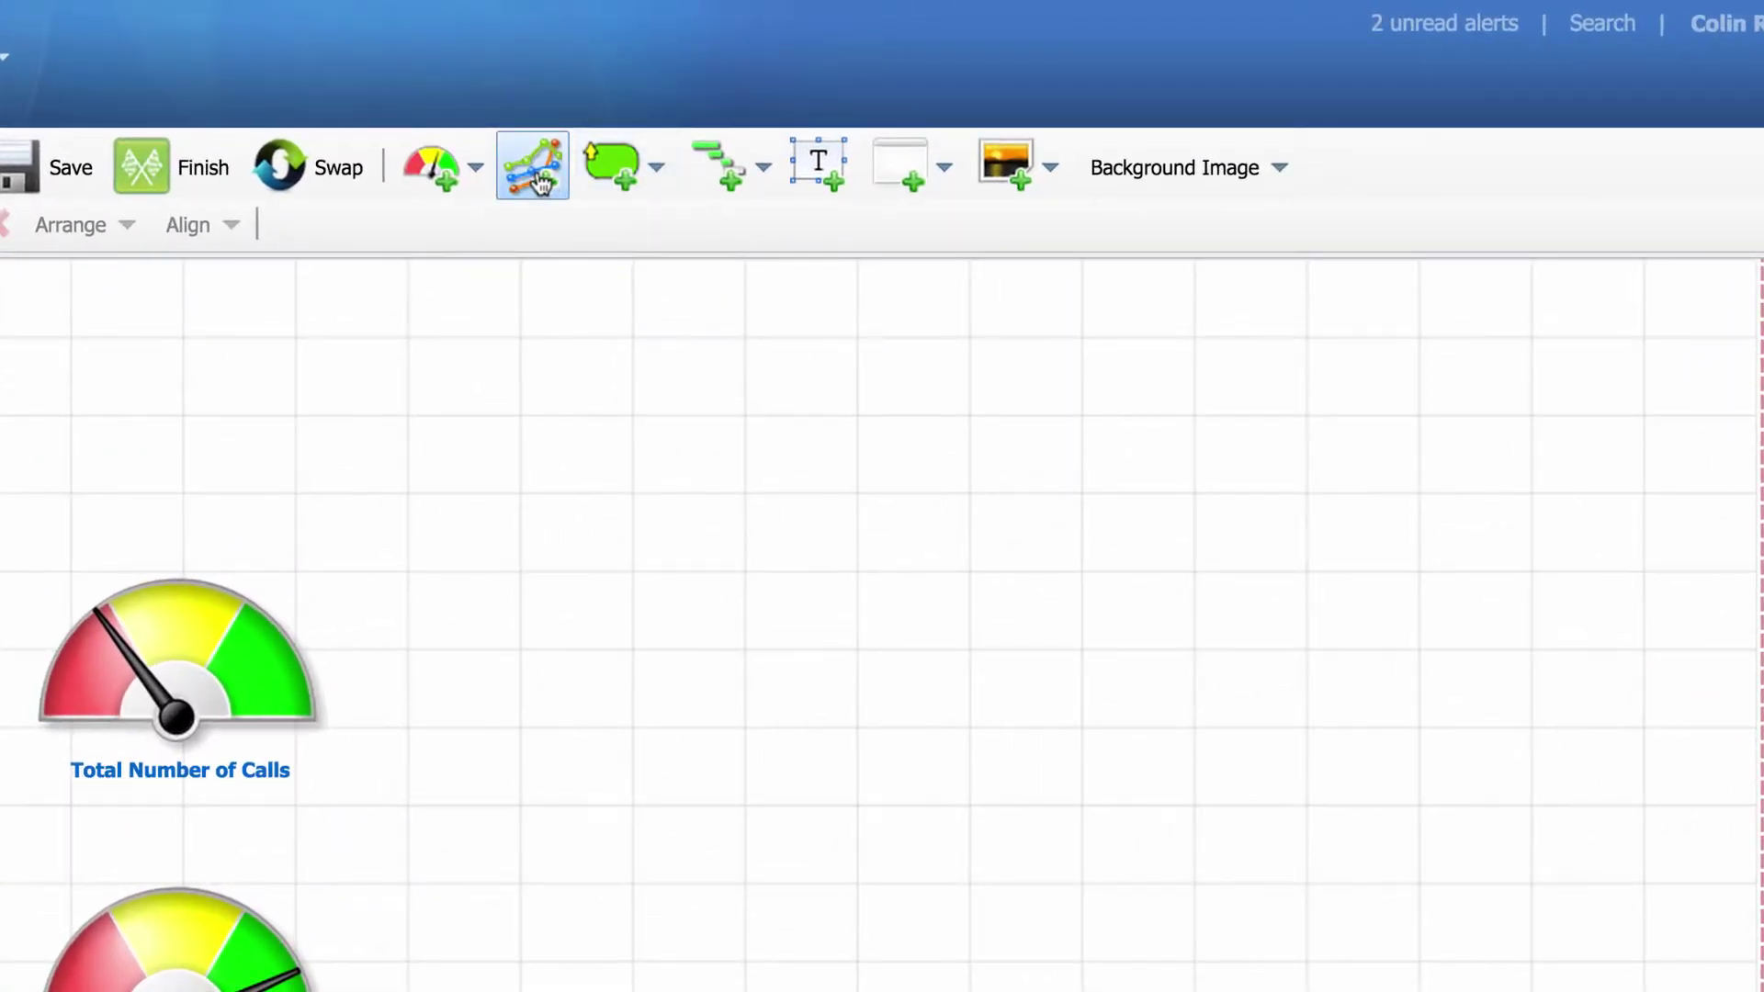
Insert a chart whose series data is the % Calls Complete measure from Improve Telesales.
click(542, 182)
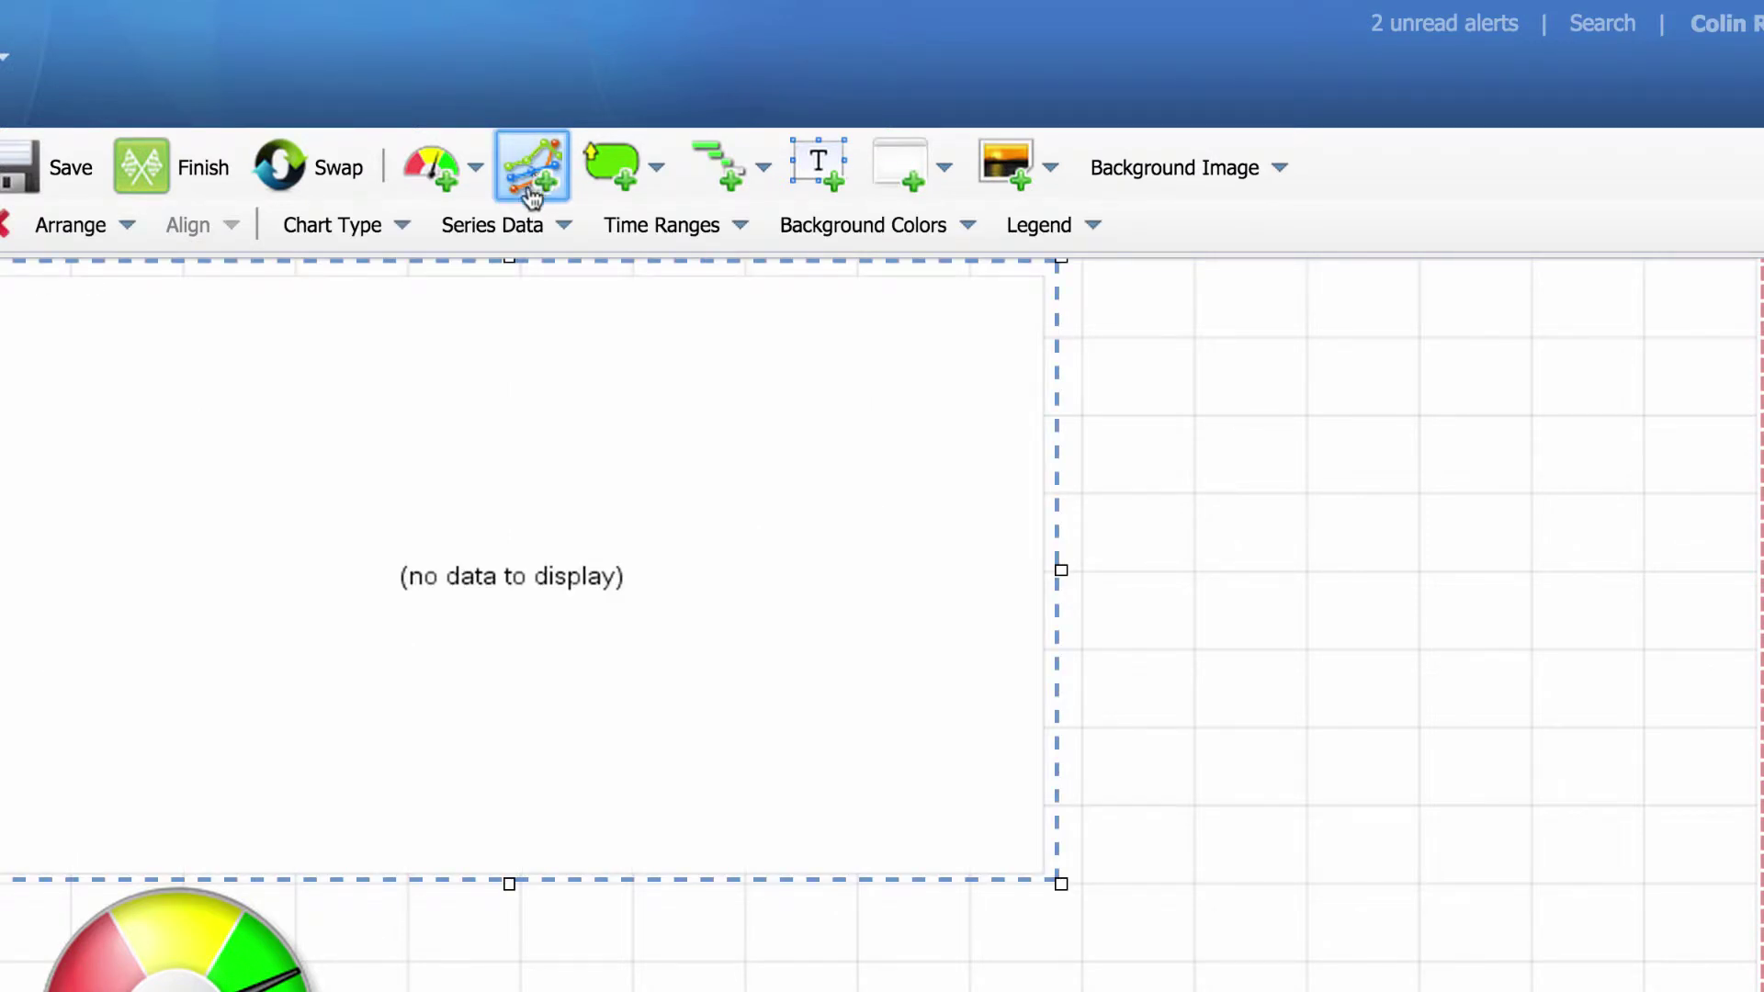
click(529, 230)
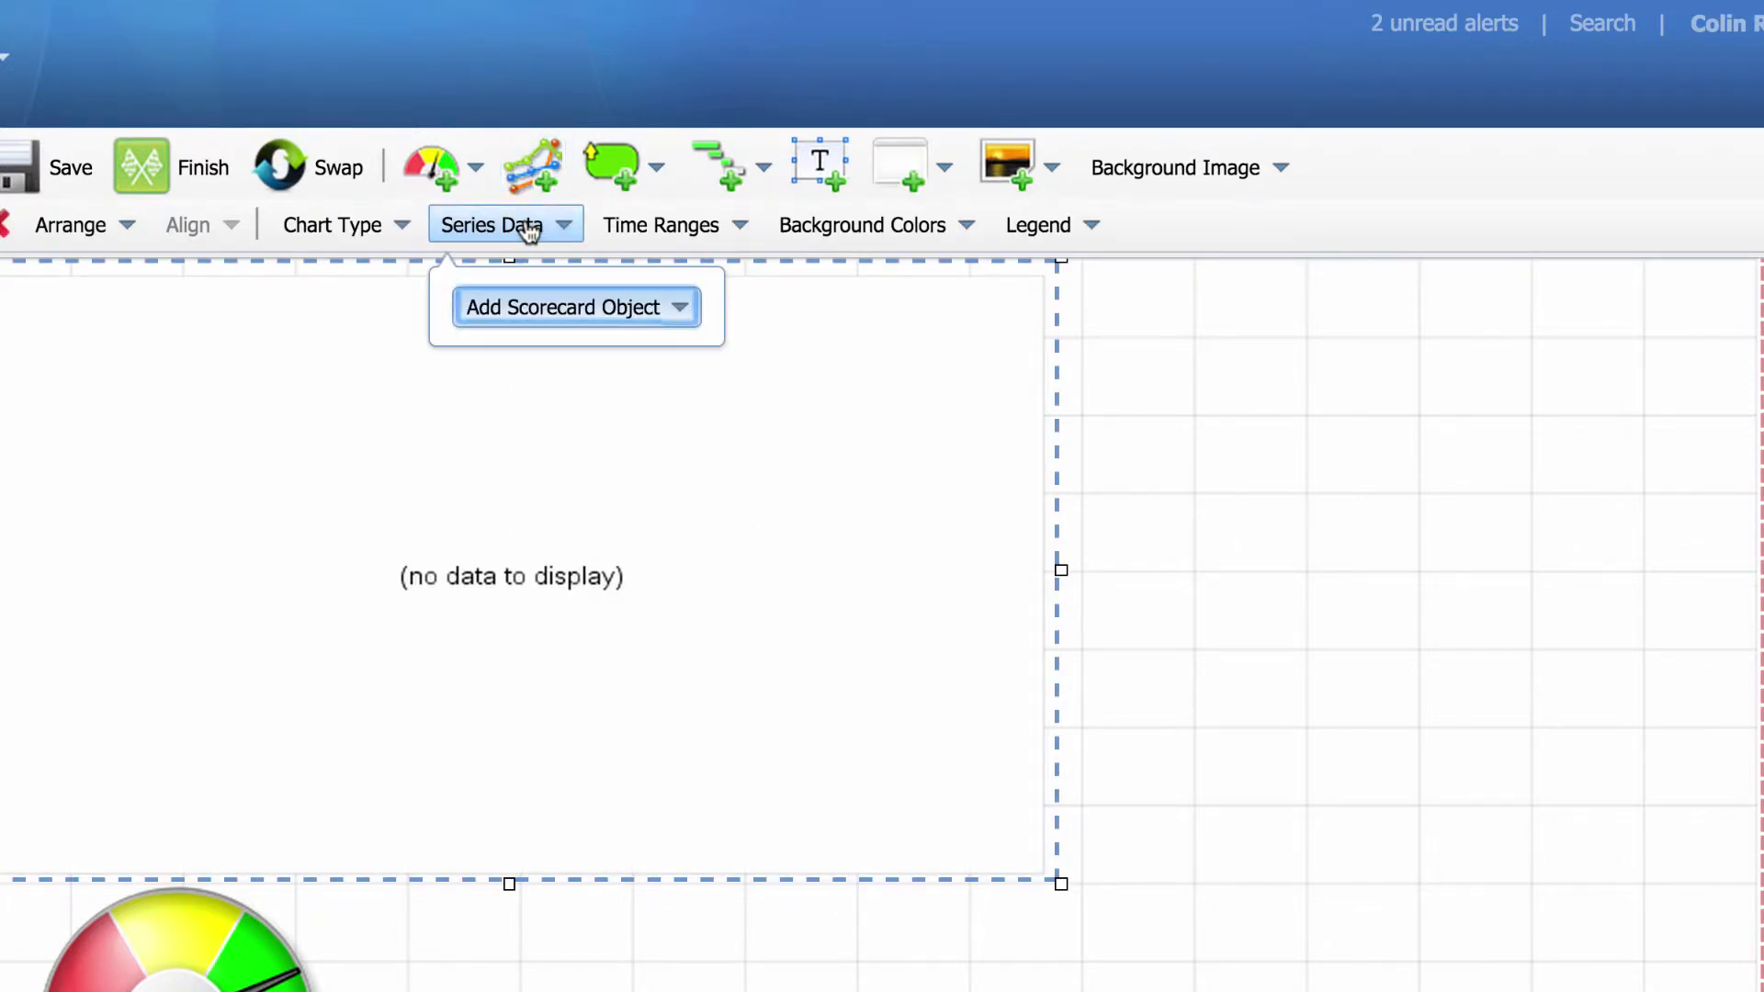
click(555, 312)
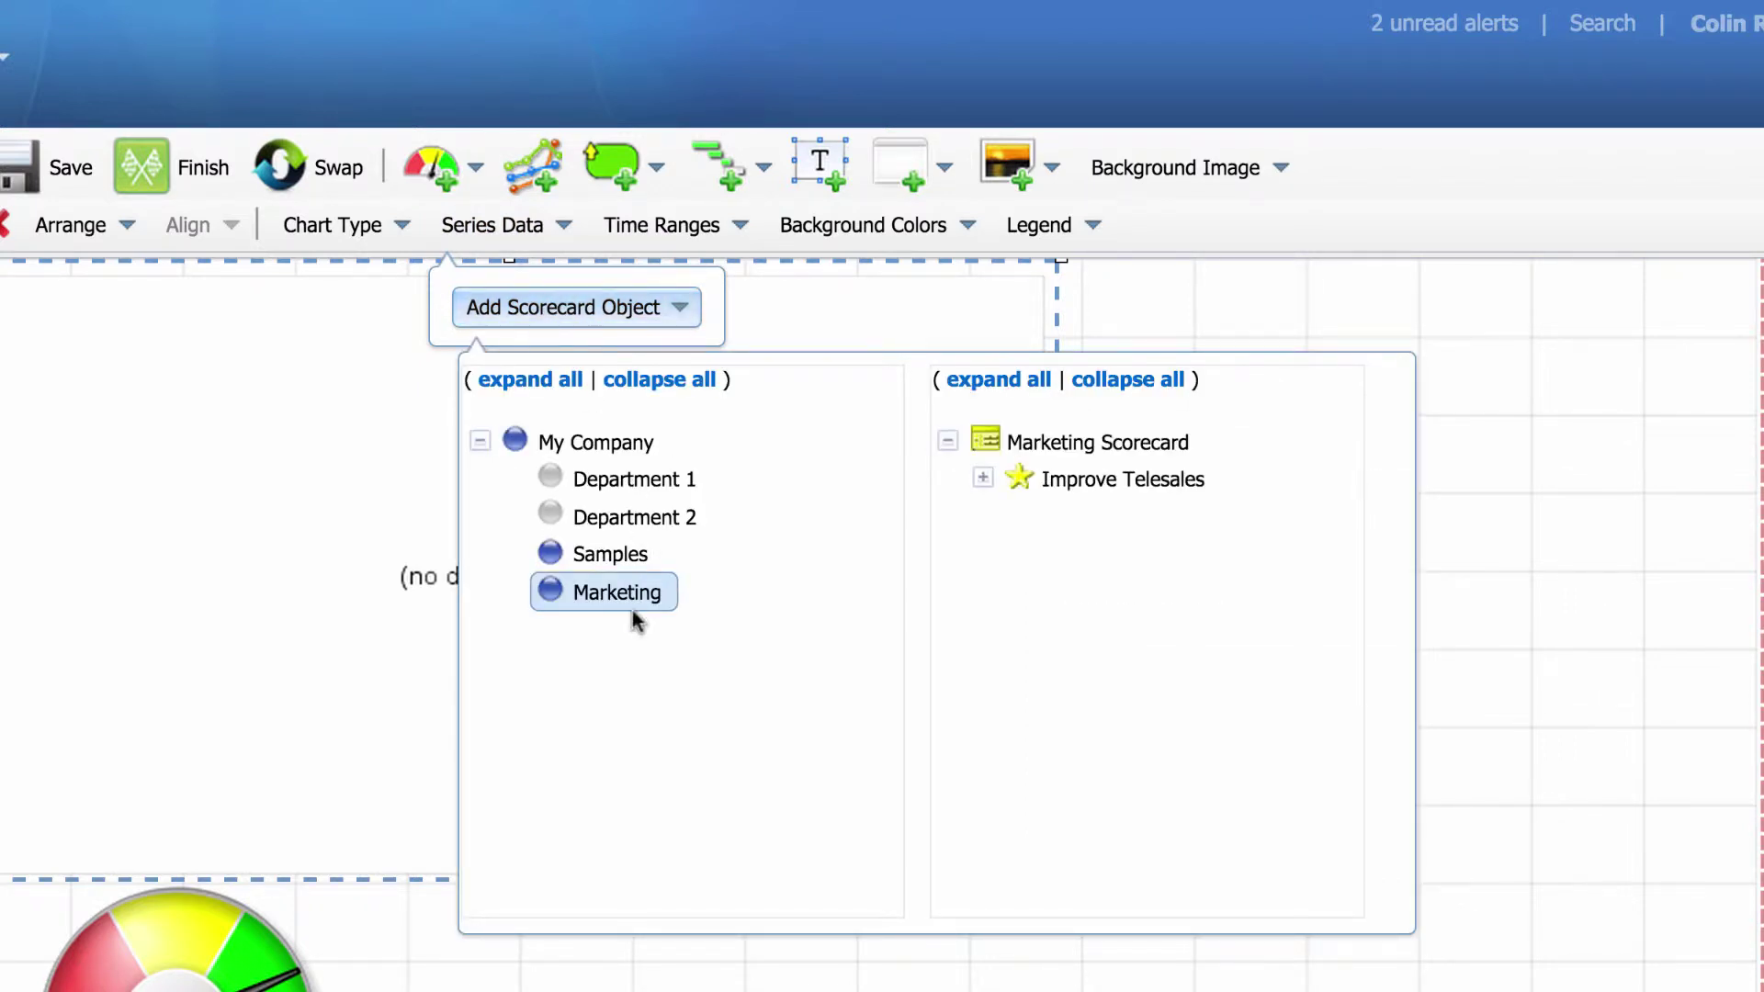
click(984, 480)
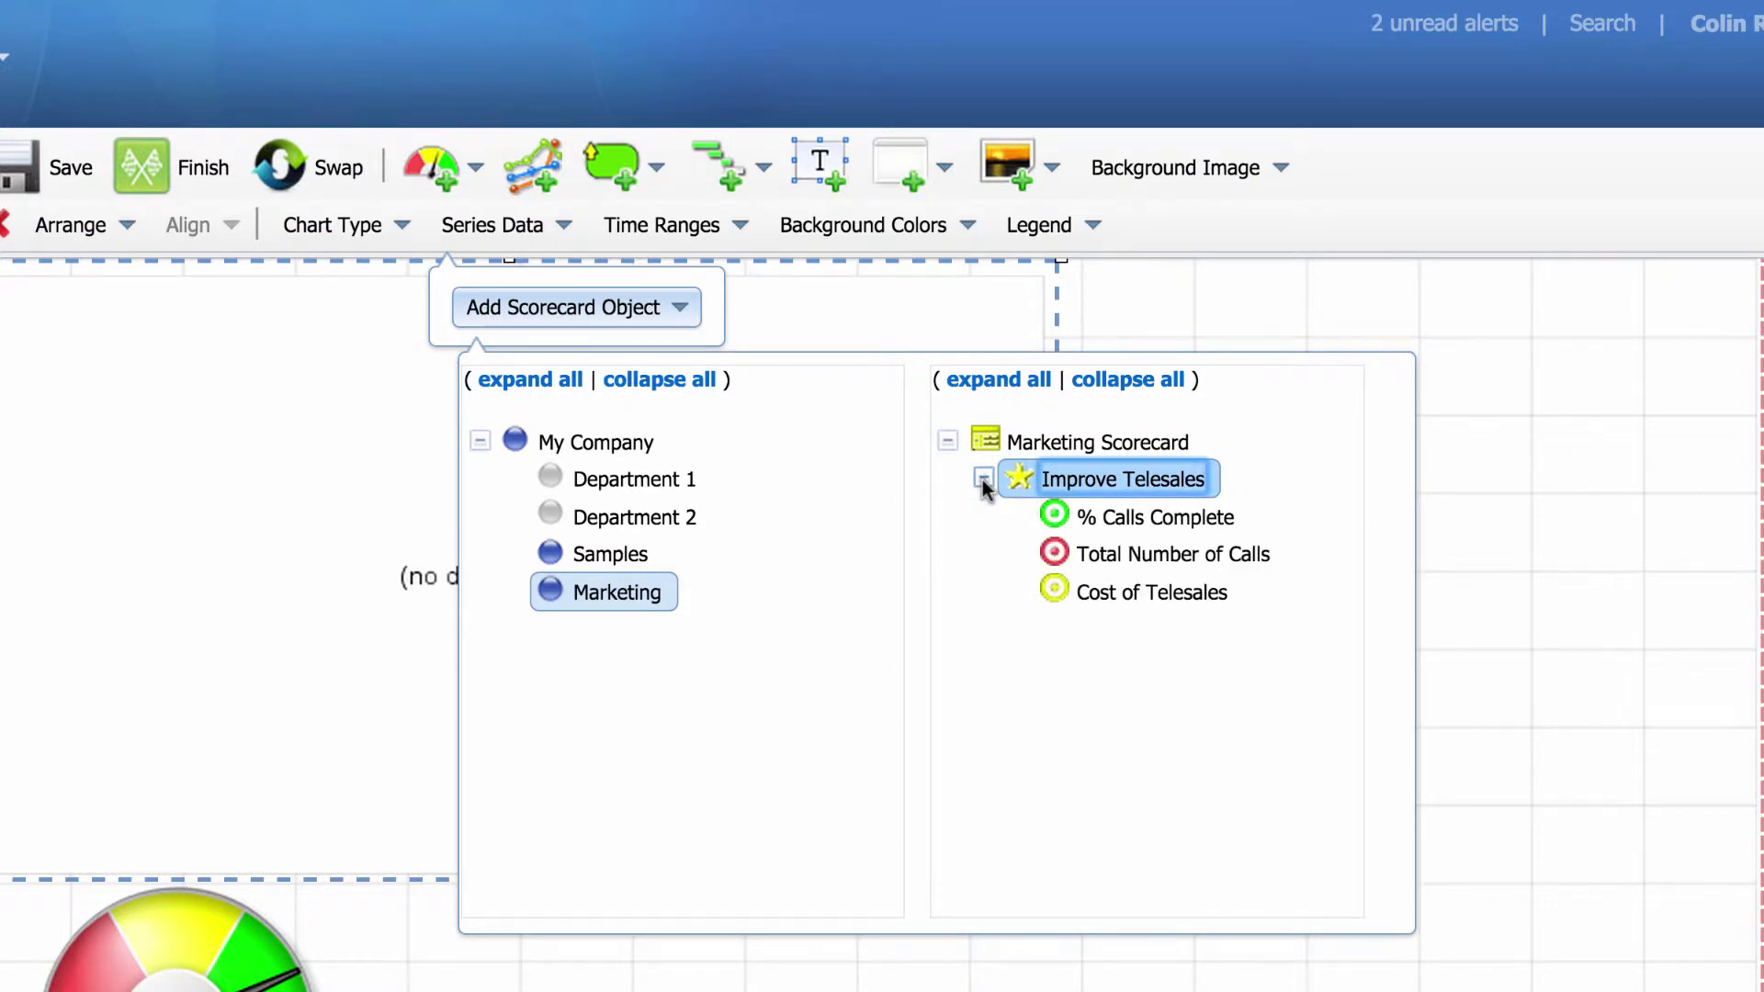
click(1123, 516)
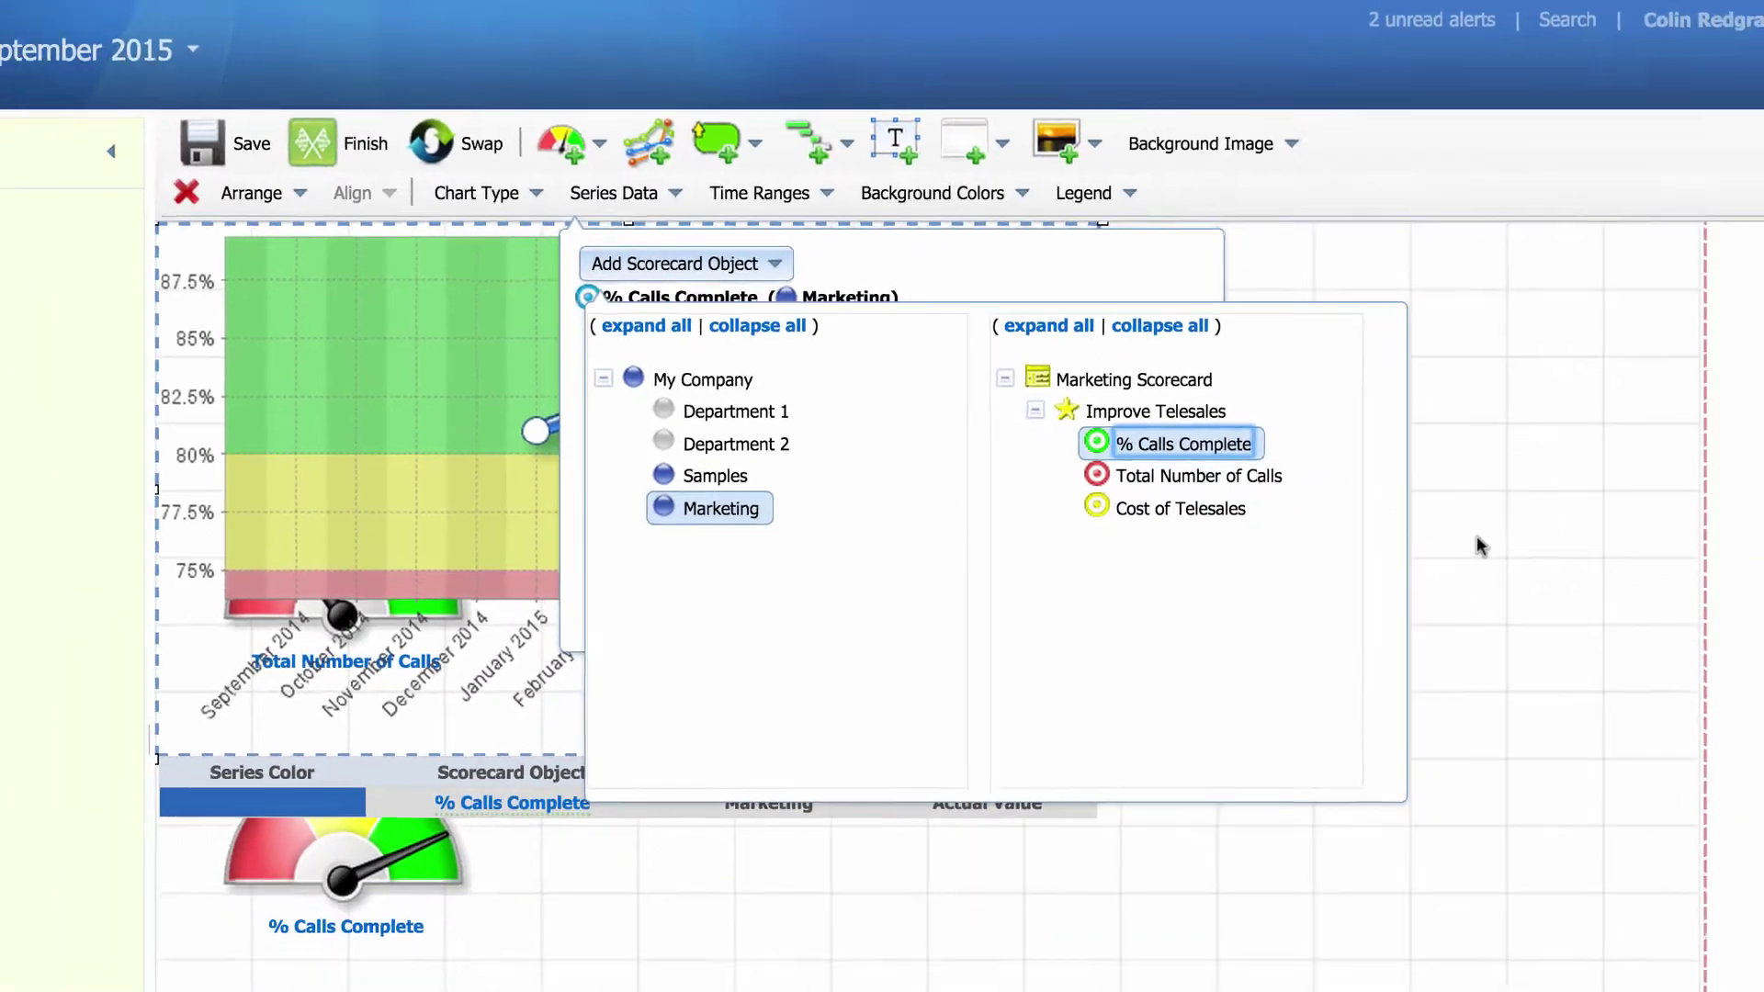
click(1498, 635)
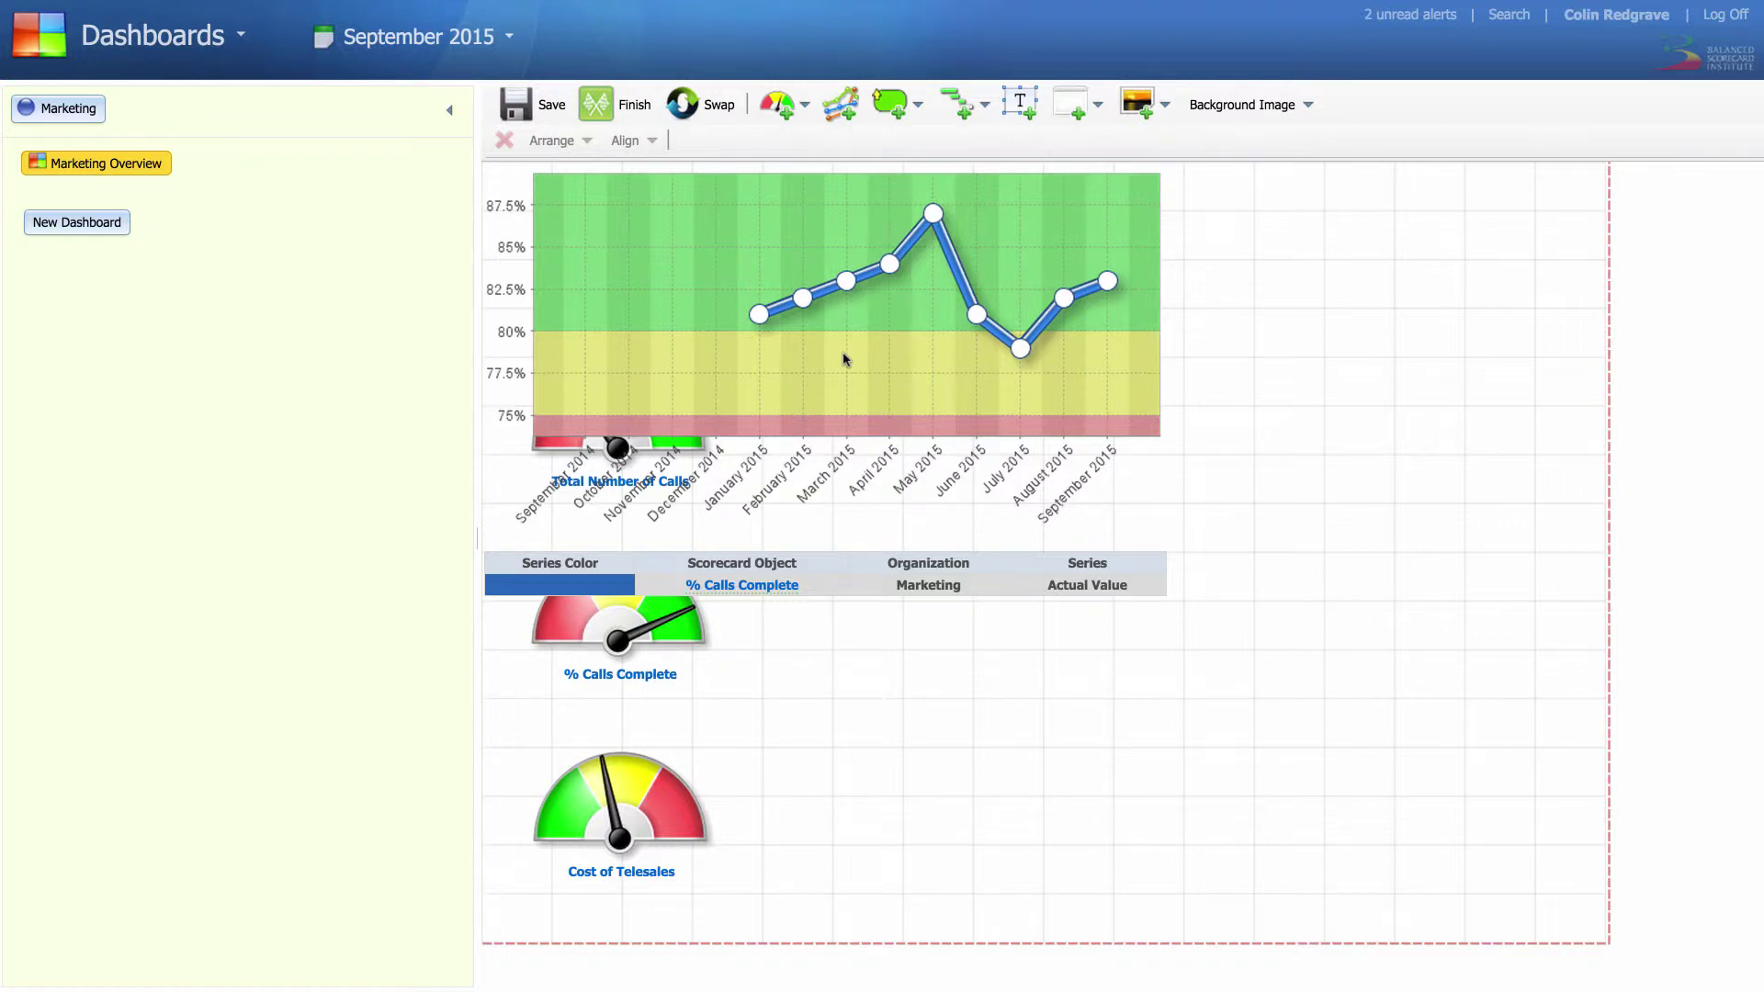
Set the line chart's legend to None and position it beside the % Calls Complete gauge.
drag(846, 359, 1201, 492)
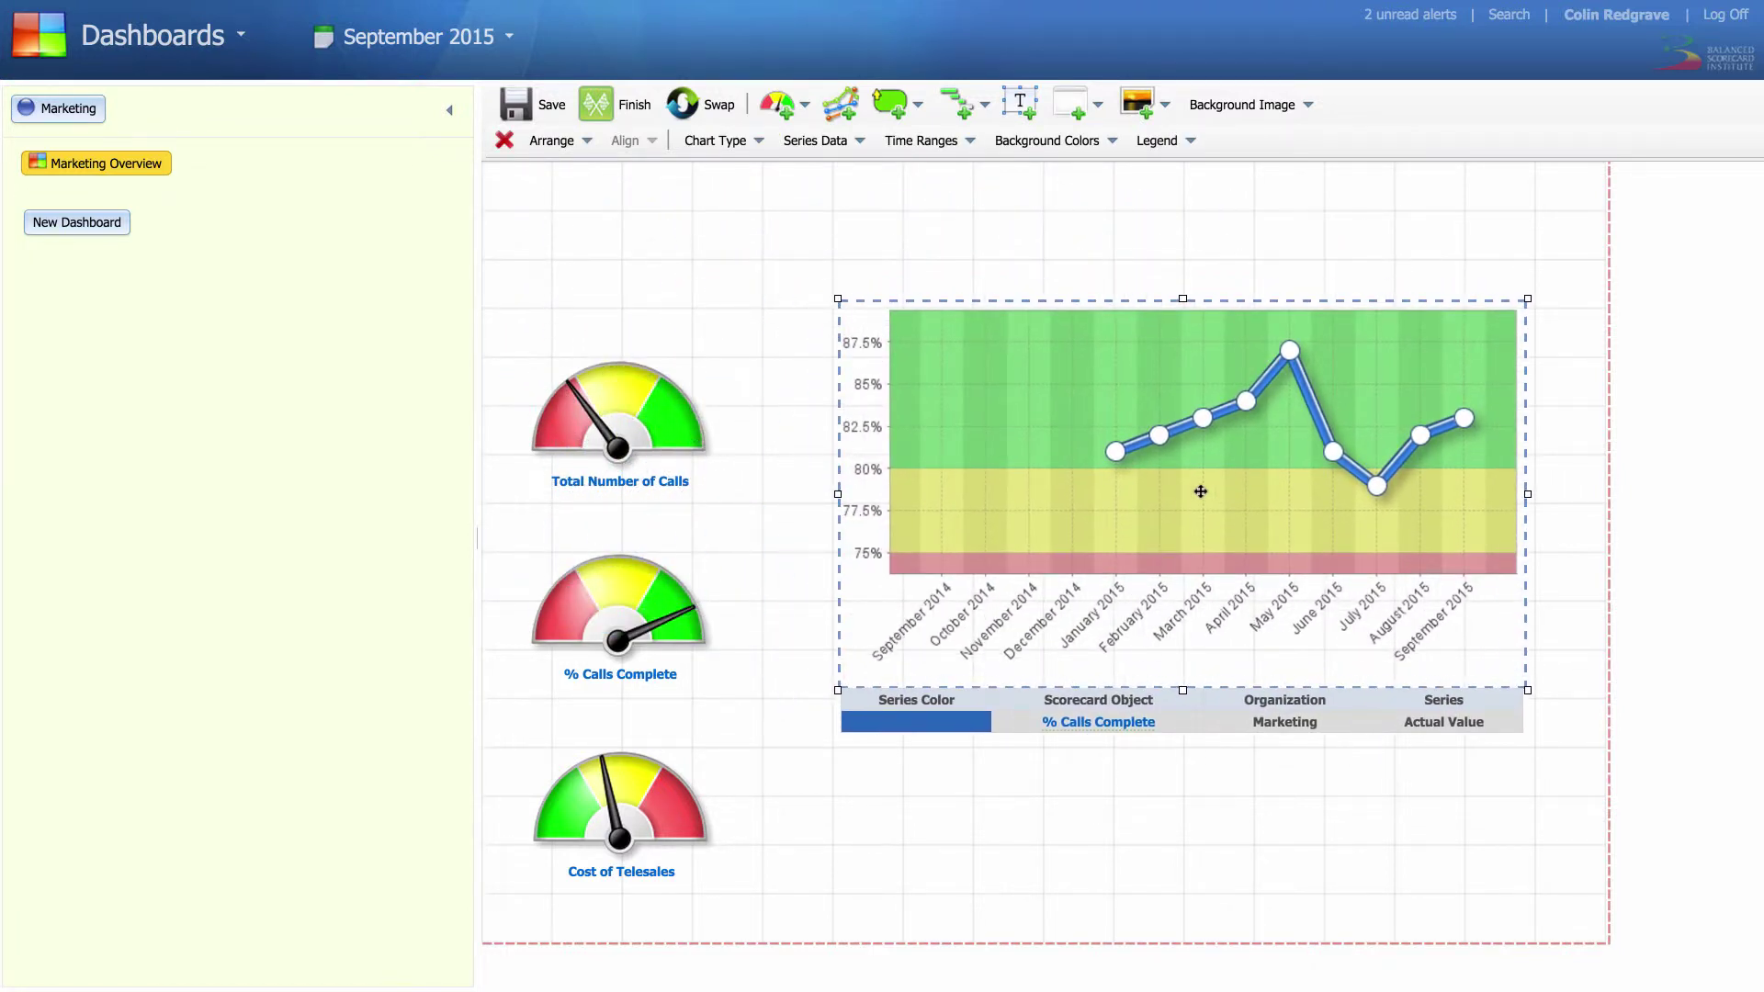
click(1191, 142)
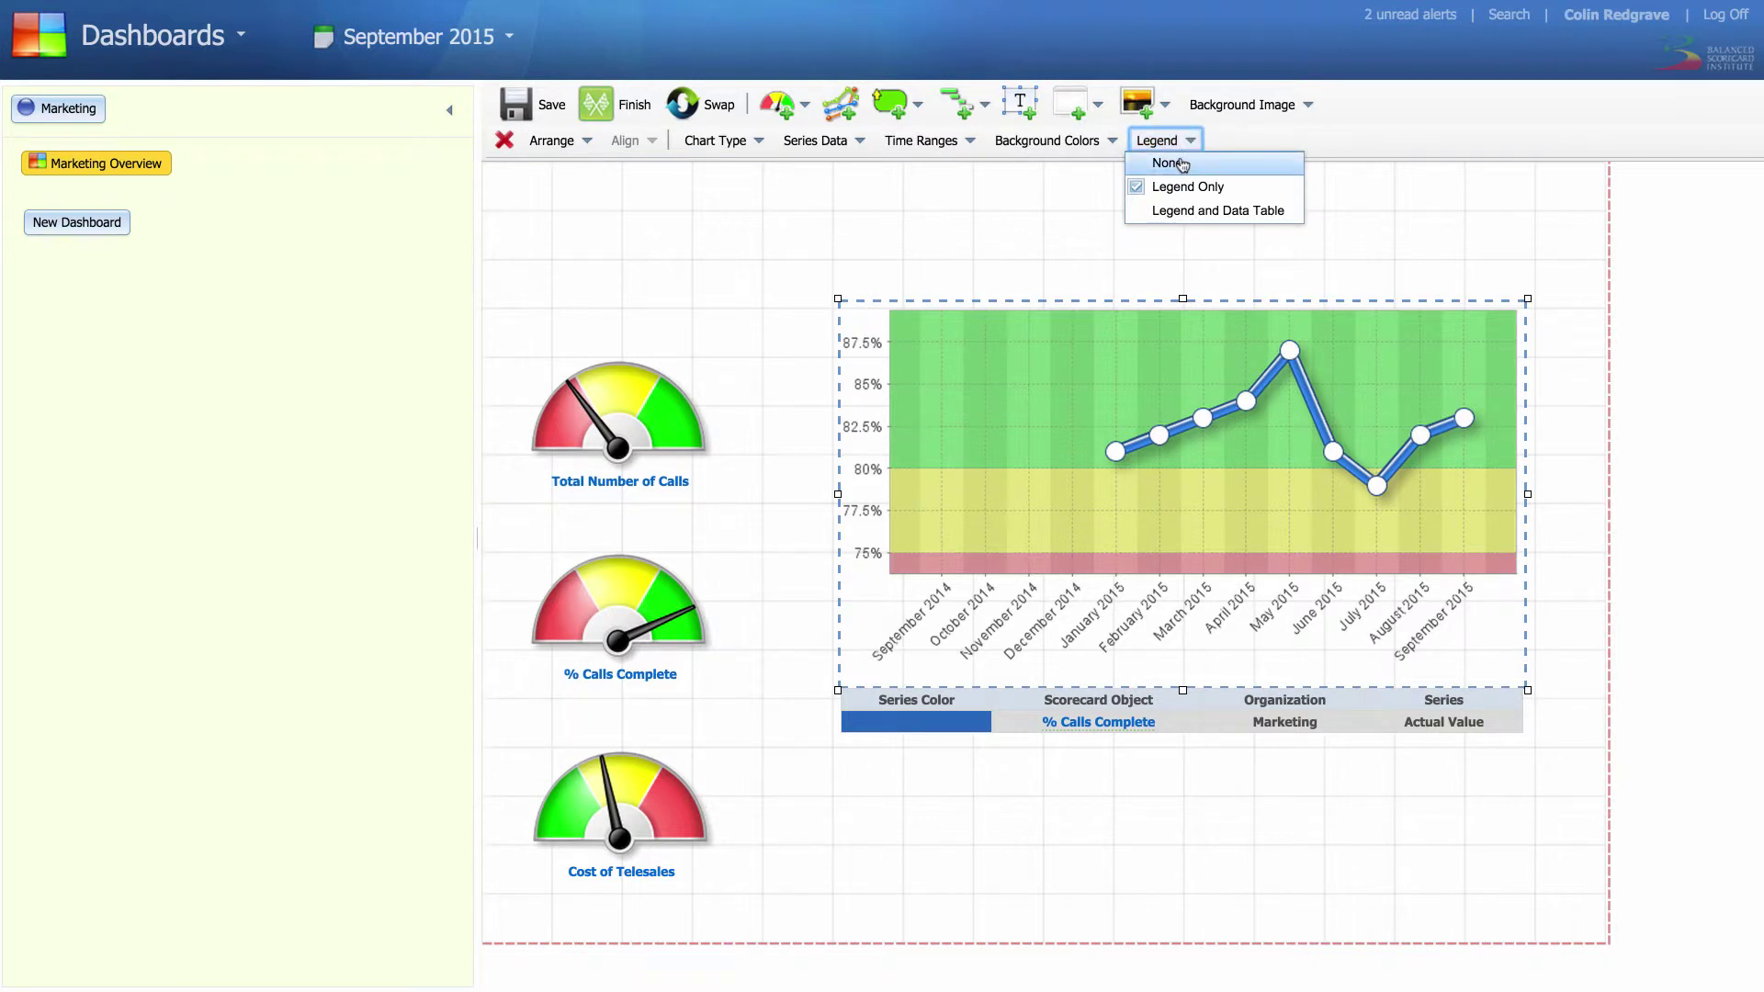
click(1182, 166)
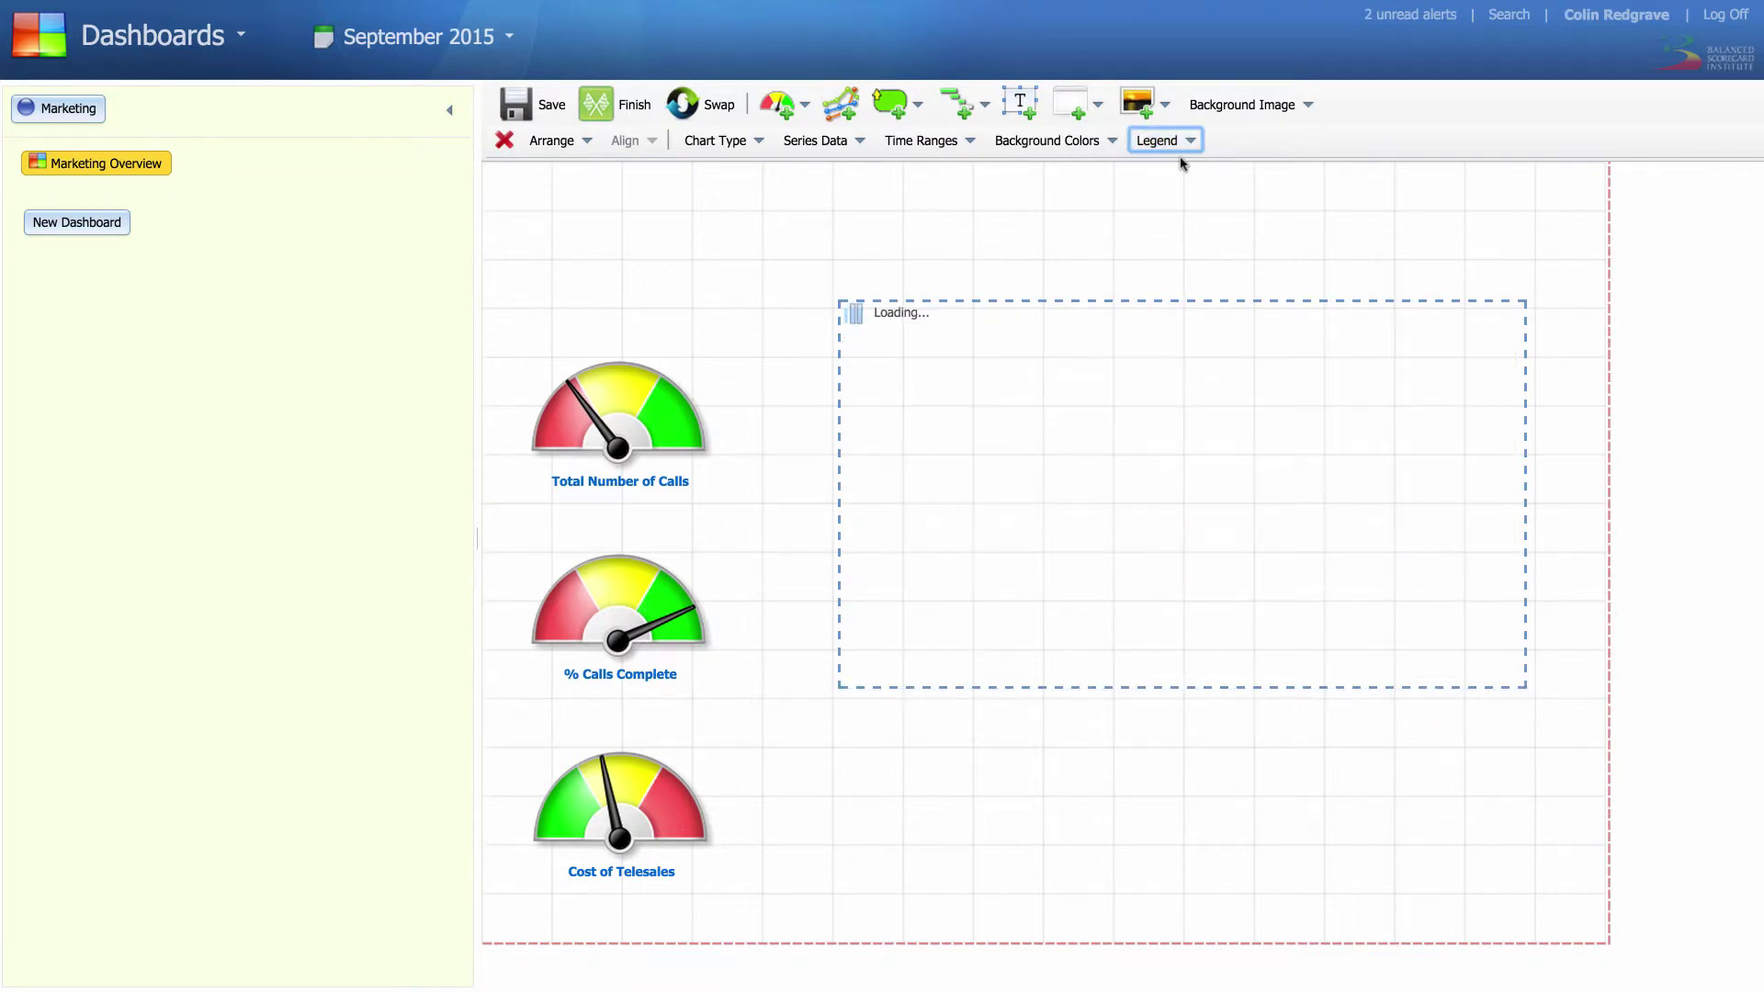
drag(1133, 466, 1075, 511)
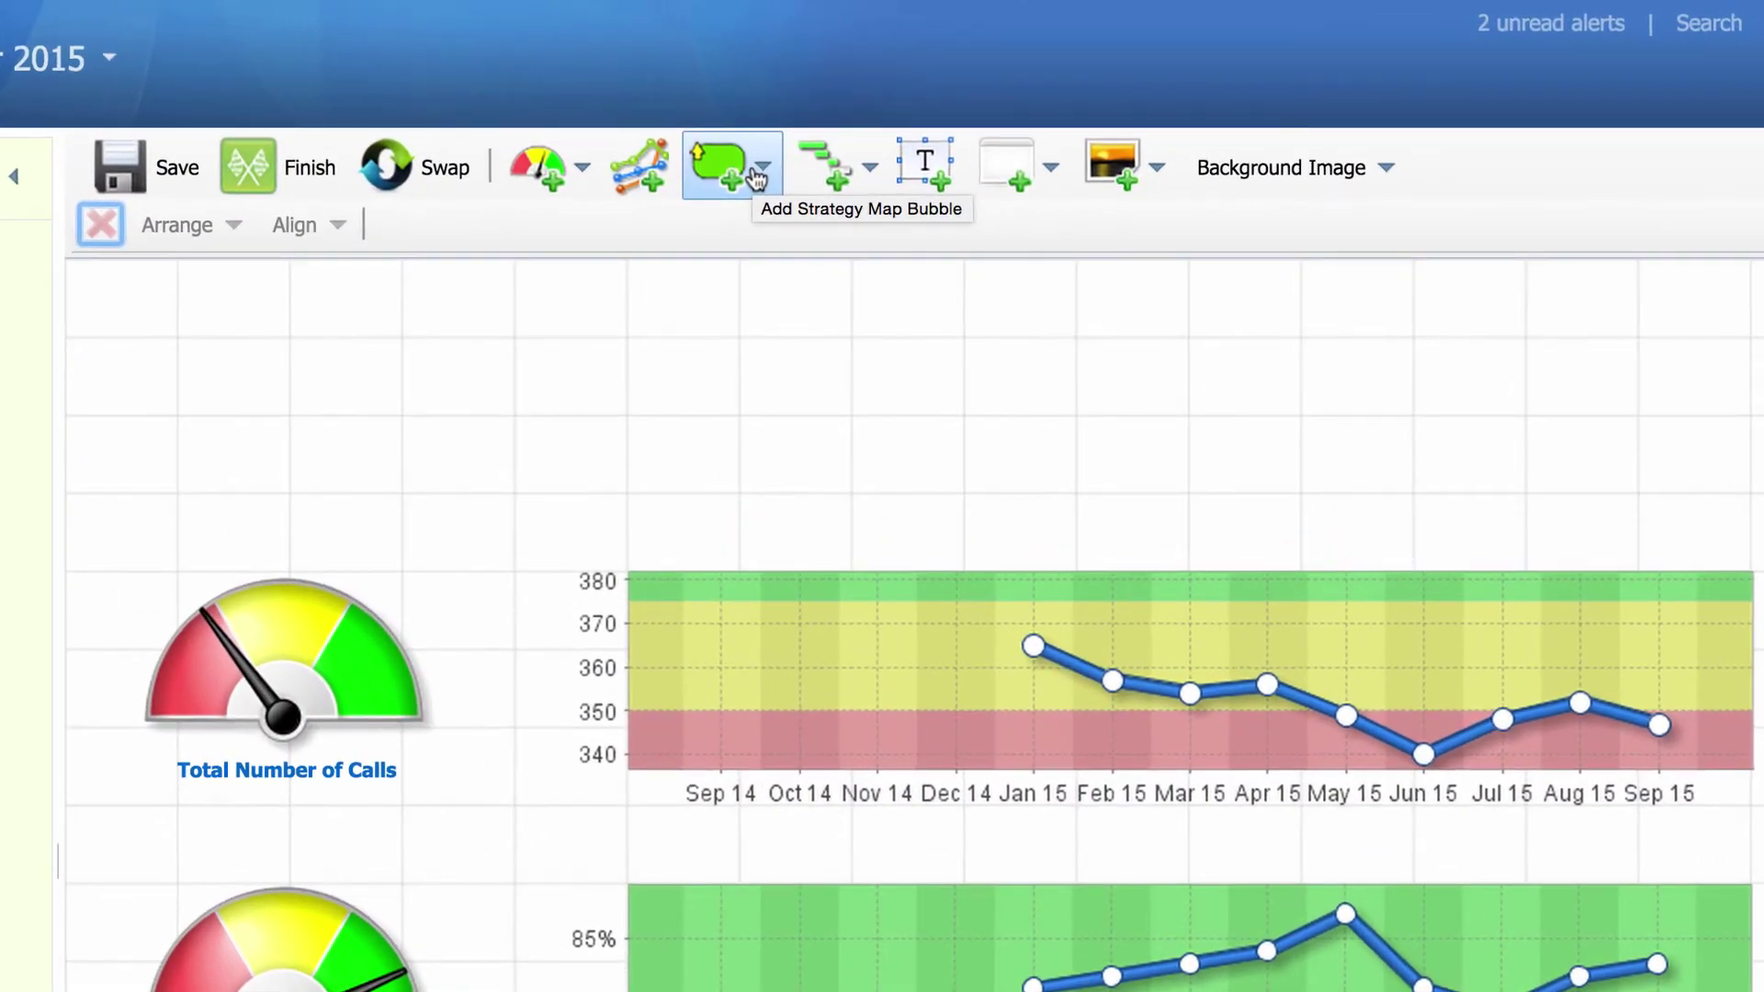
Add a Marketing Scorecard strategy map bubble and move it into the top-left area.
click(755, 176)
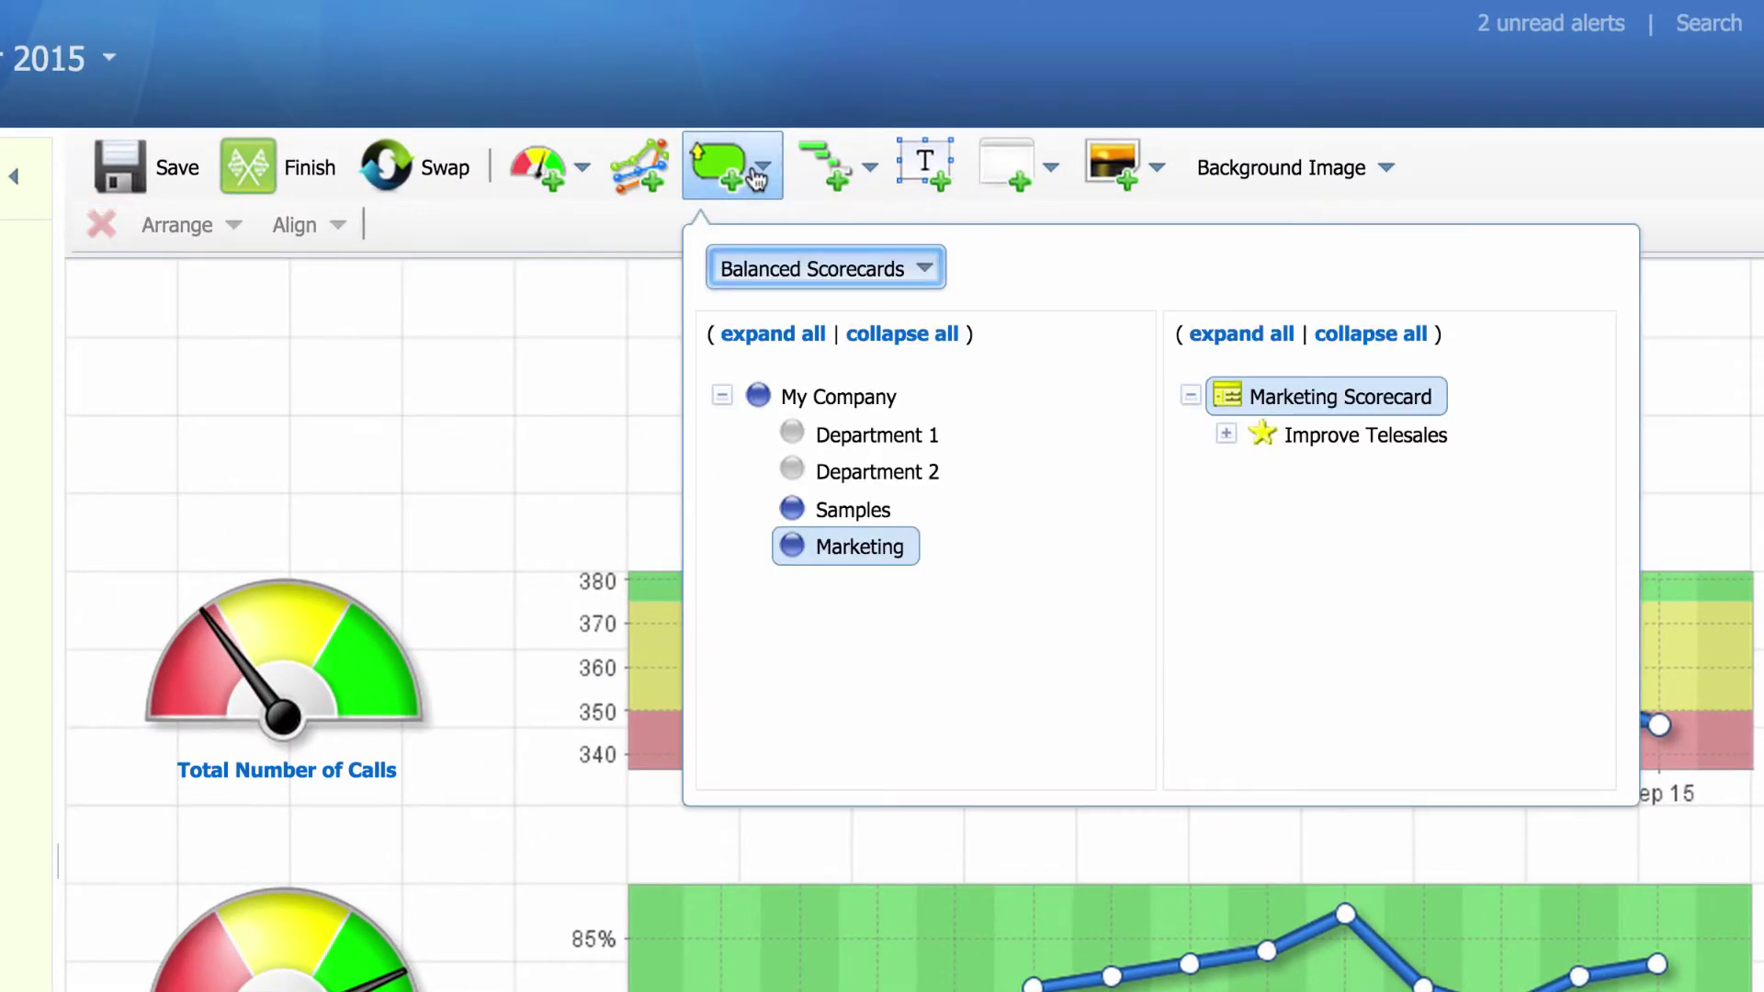
double_click(1299, 401)
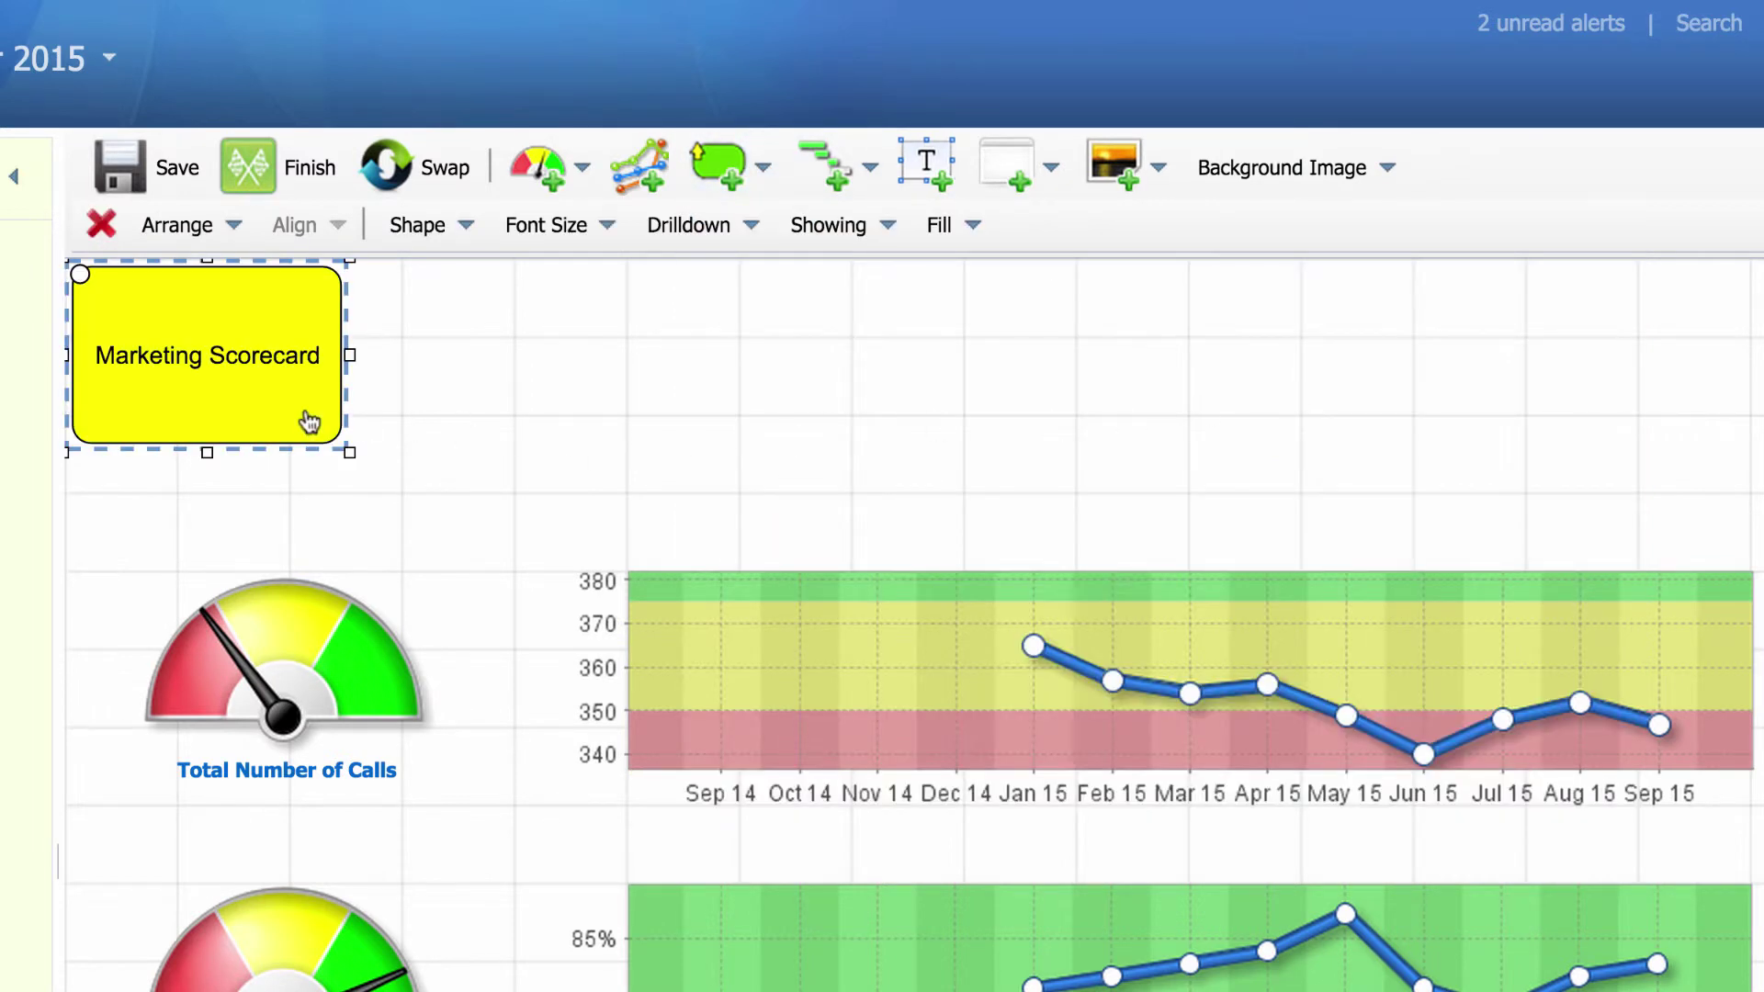
drag(309, 422, 377, 469)
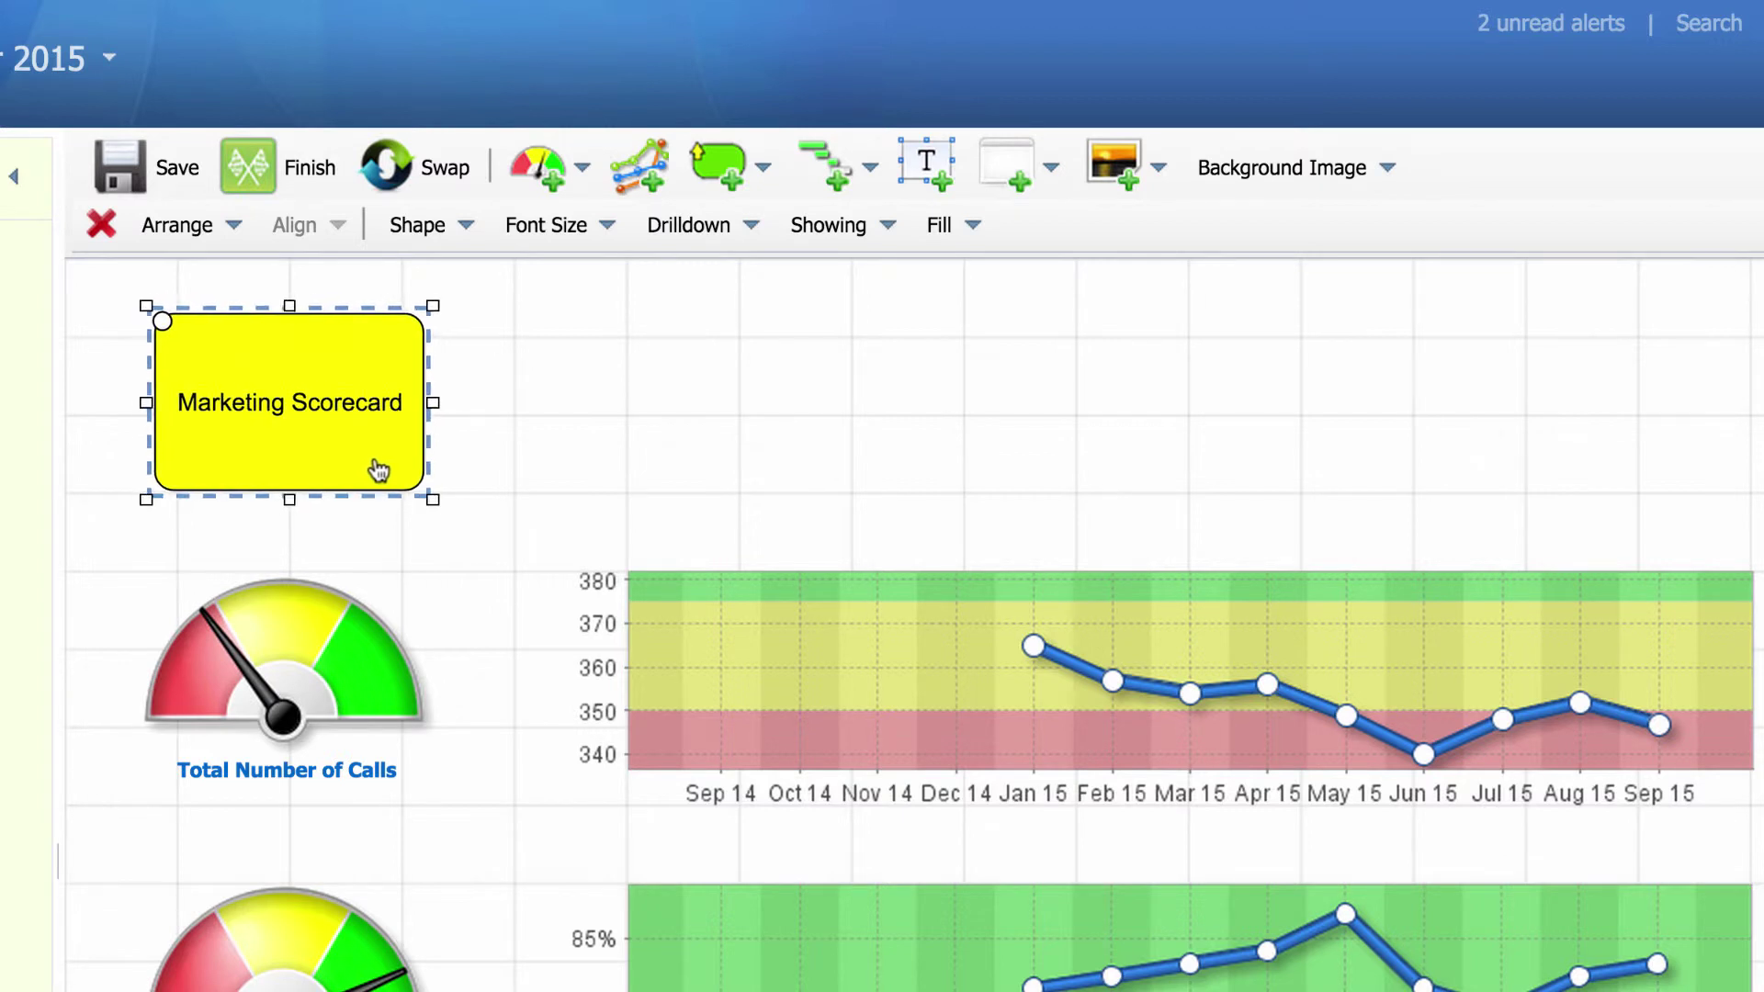
Change the bubble's shape to Ellipse and enlarge its font size.
click(467, 244)
click(476, 342)
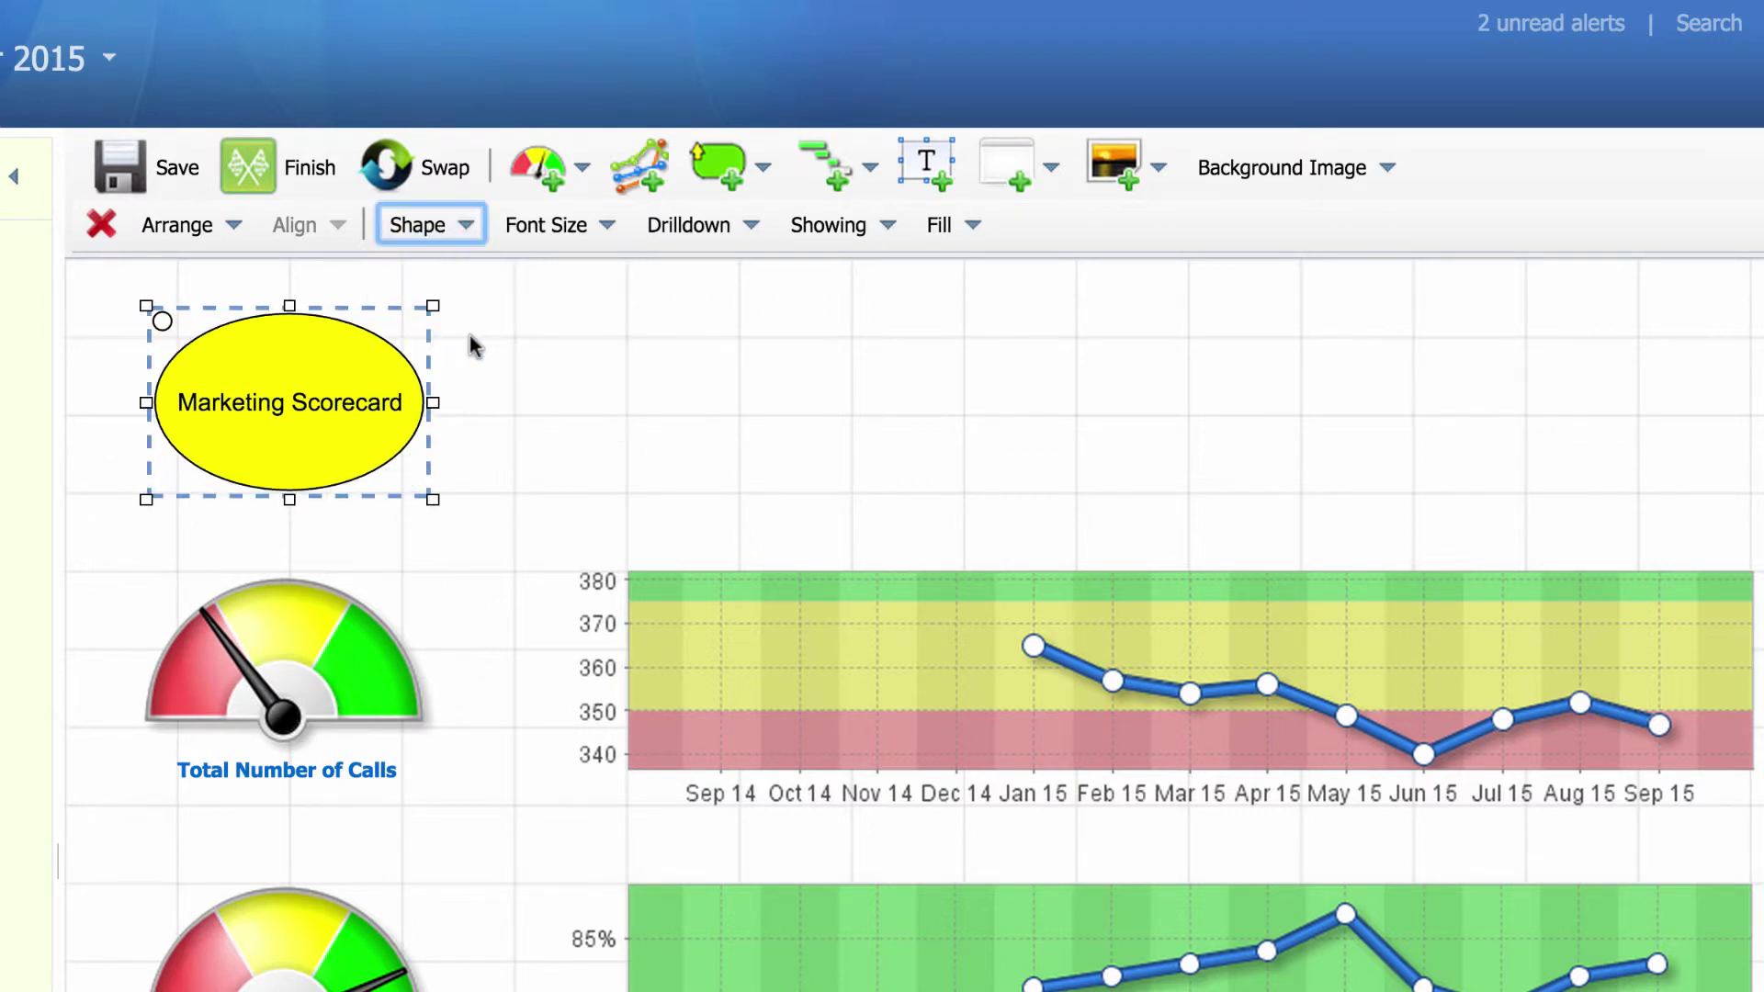
click(597, 230)
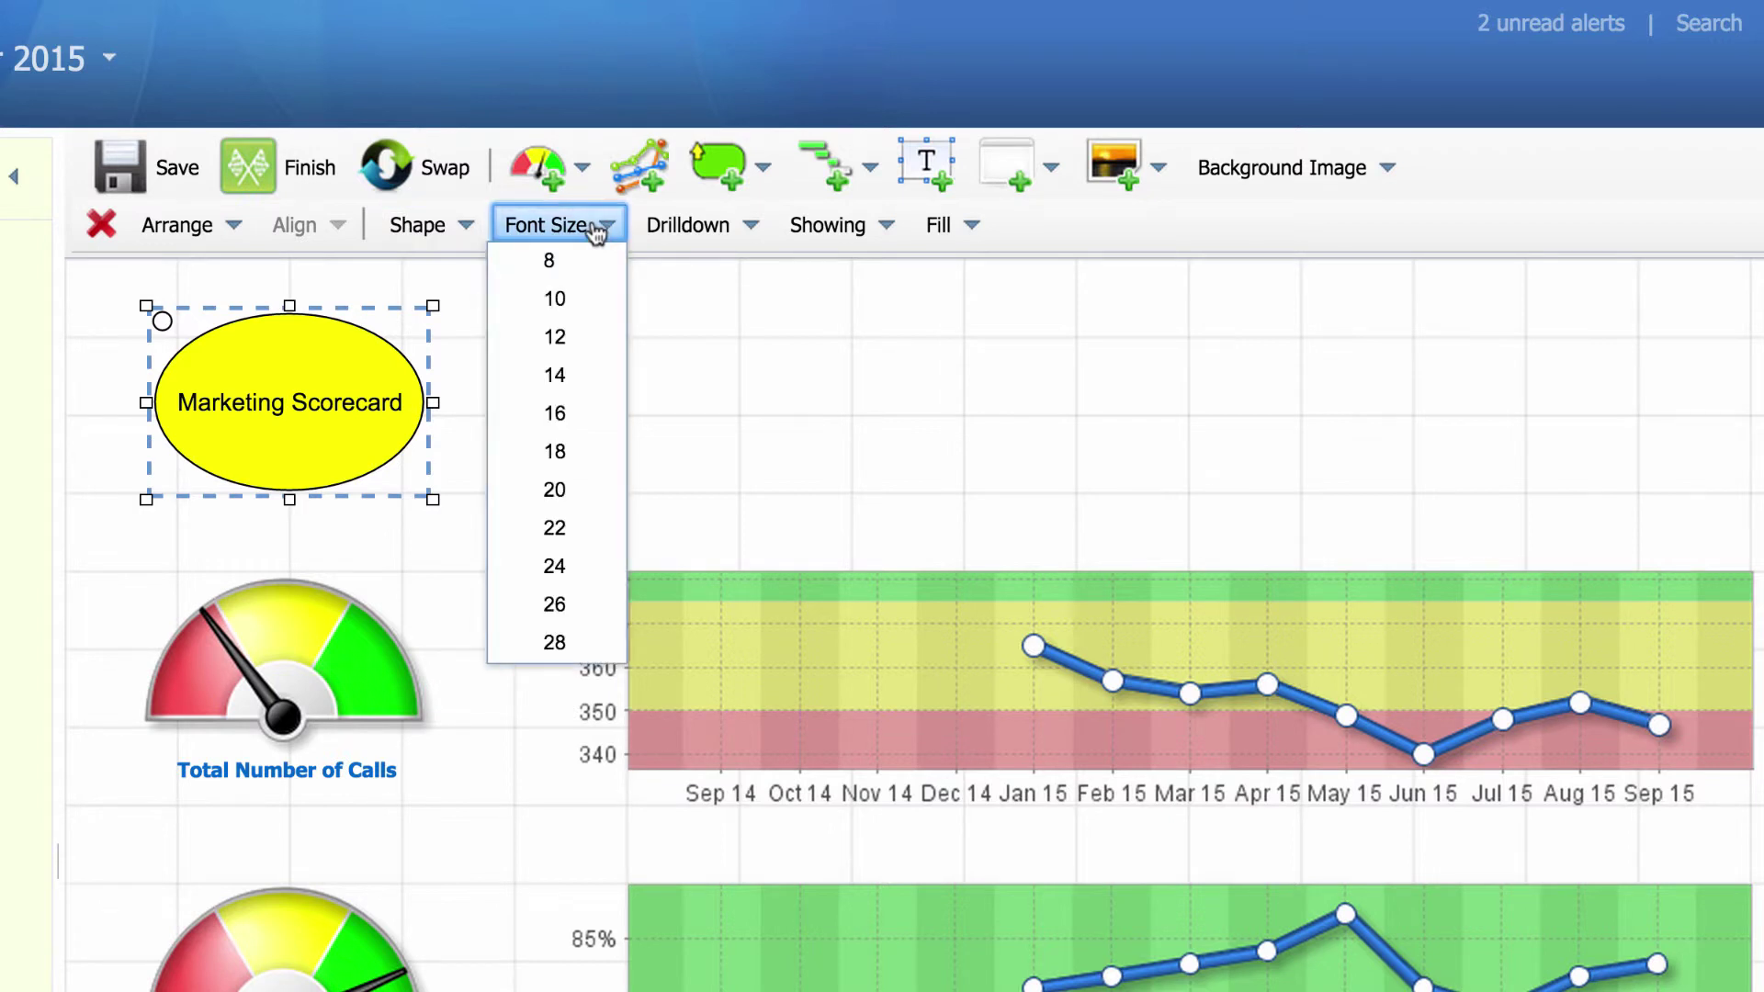
click(591, 414)
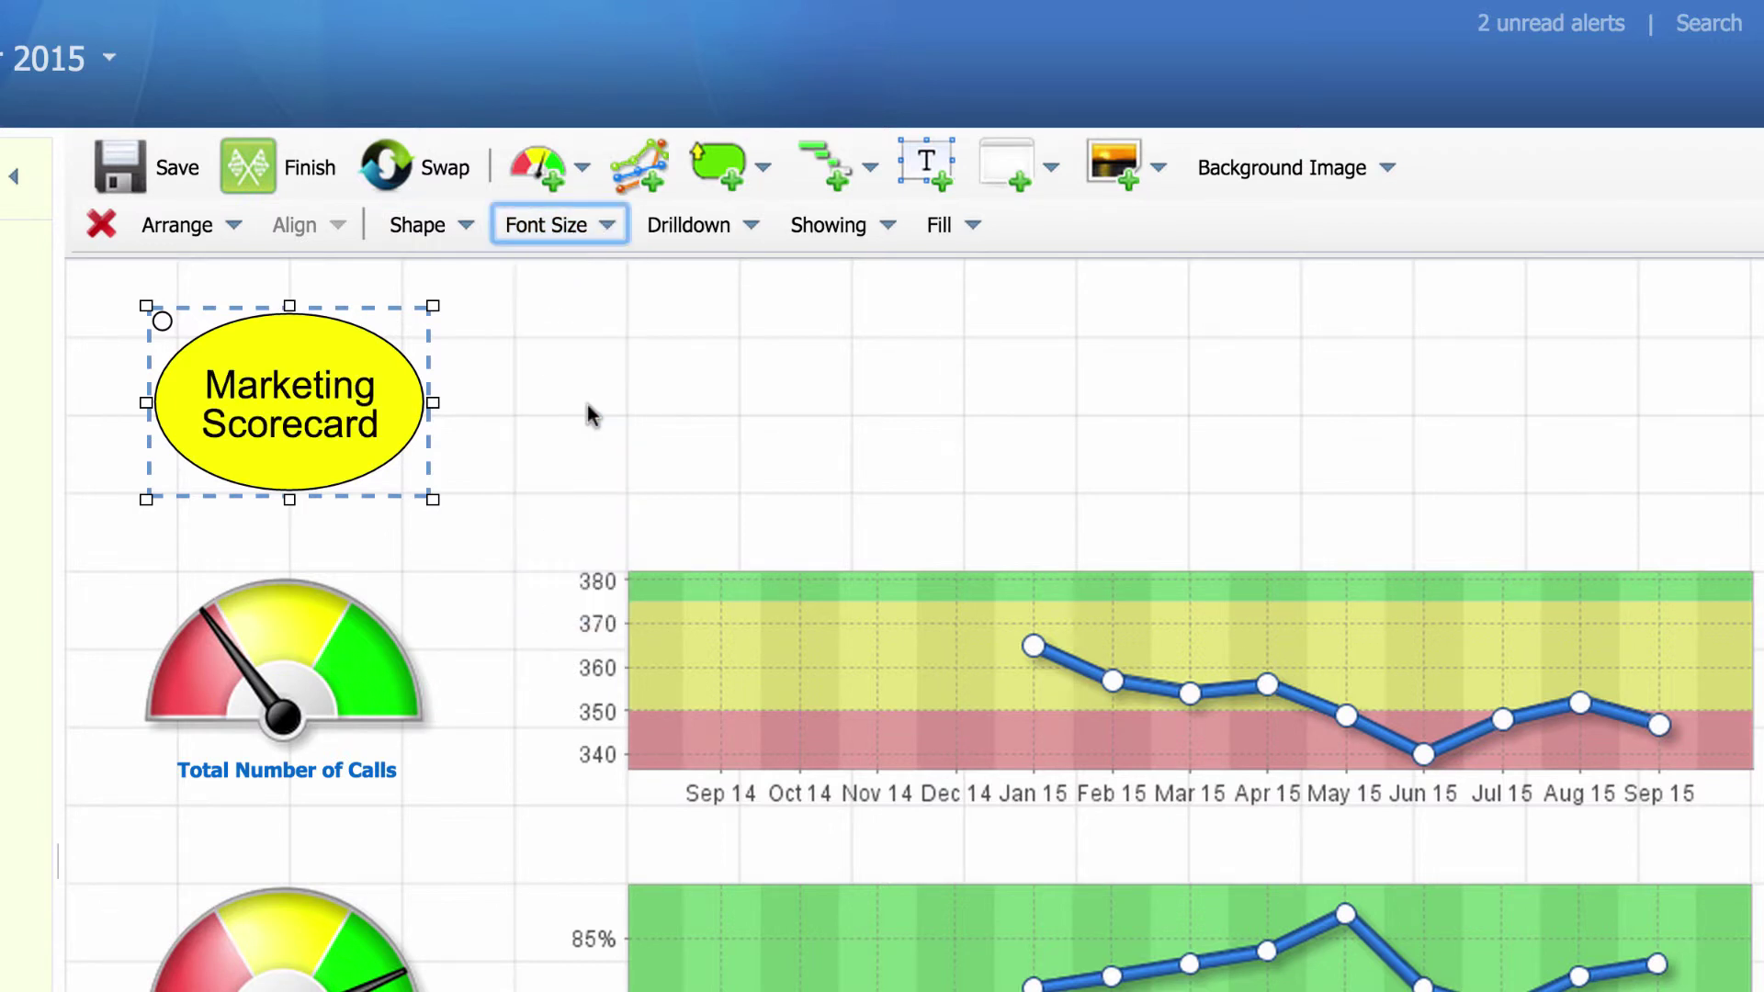
click(681, 410)
click(582, 179)
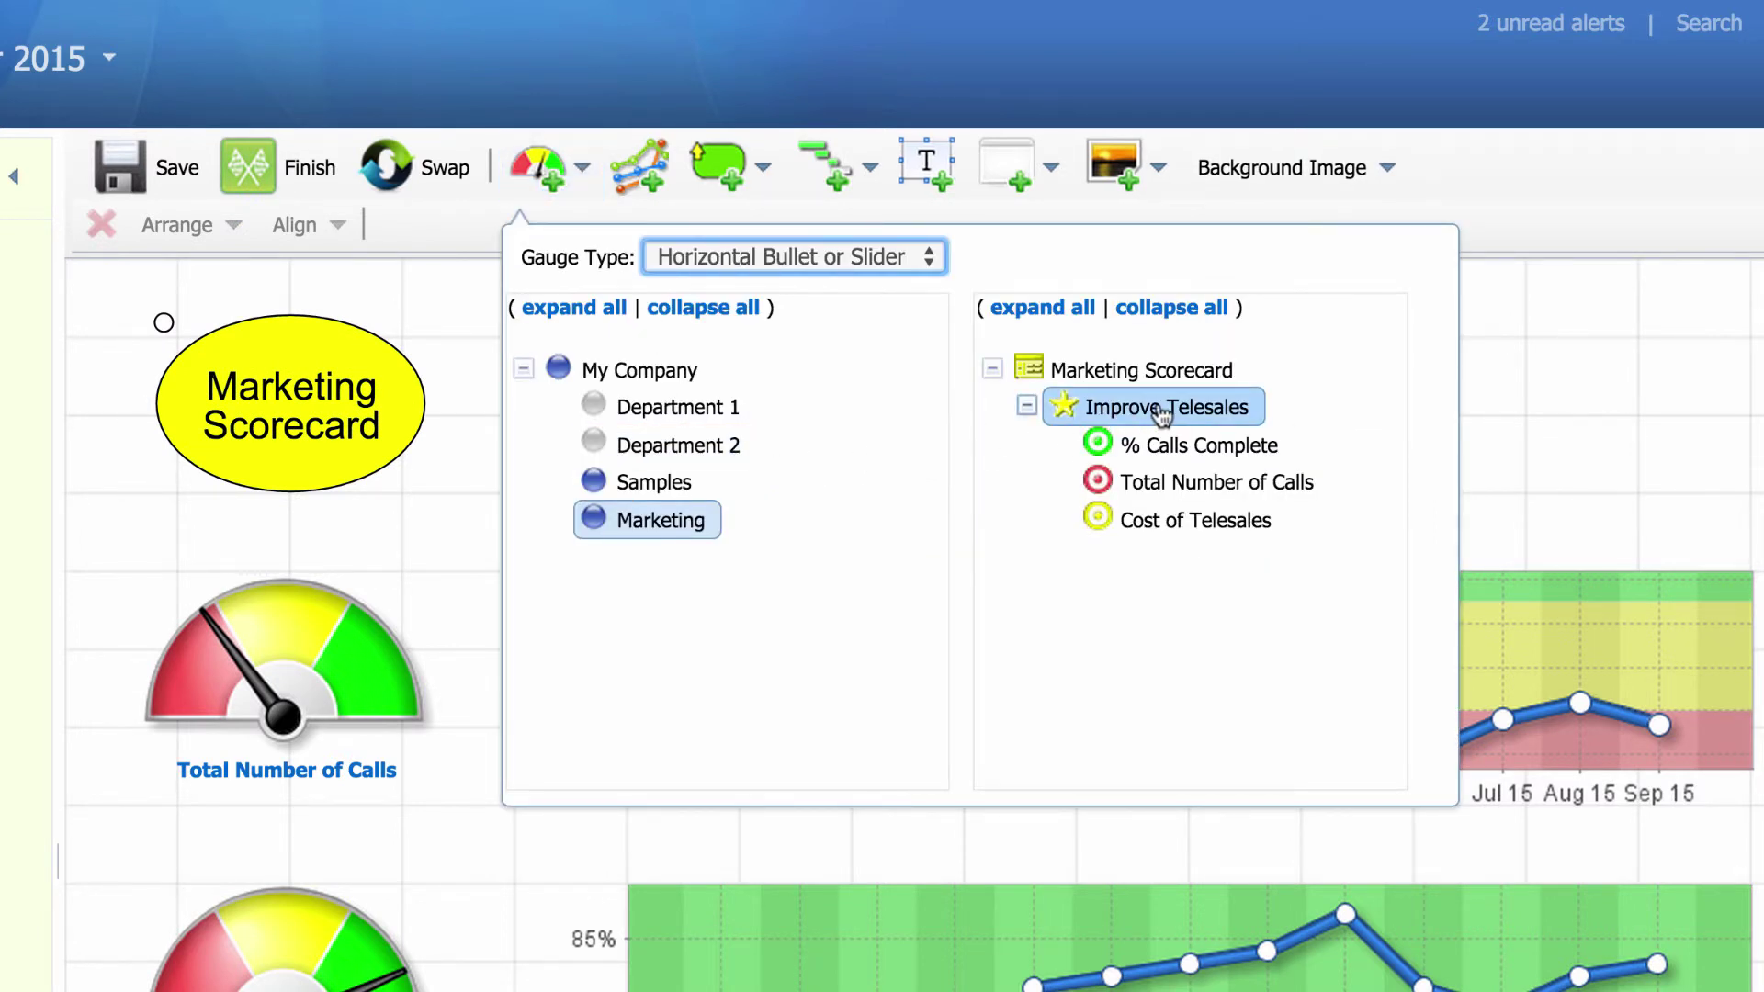
Add a Horizontal Bullet or Slider gauge for Improve Telesales and stretch it wide beside the title.
click(796, 258)
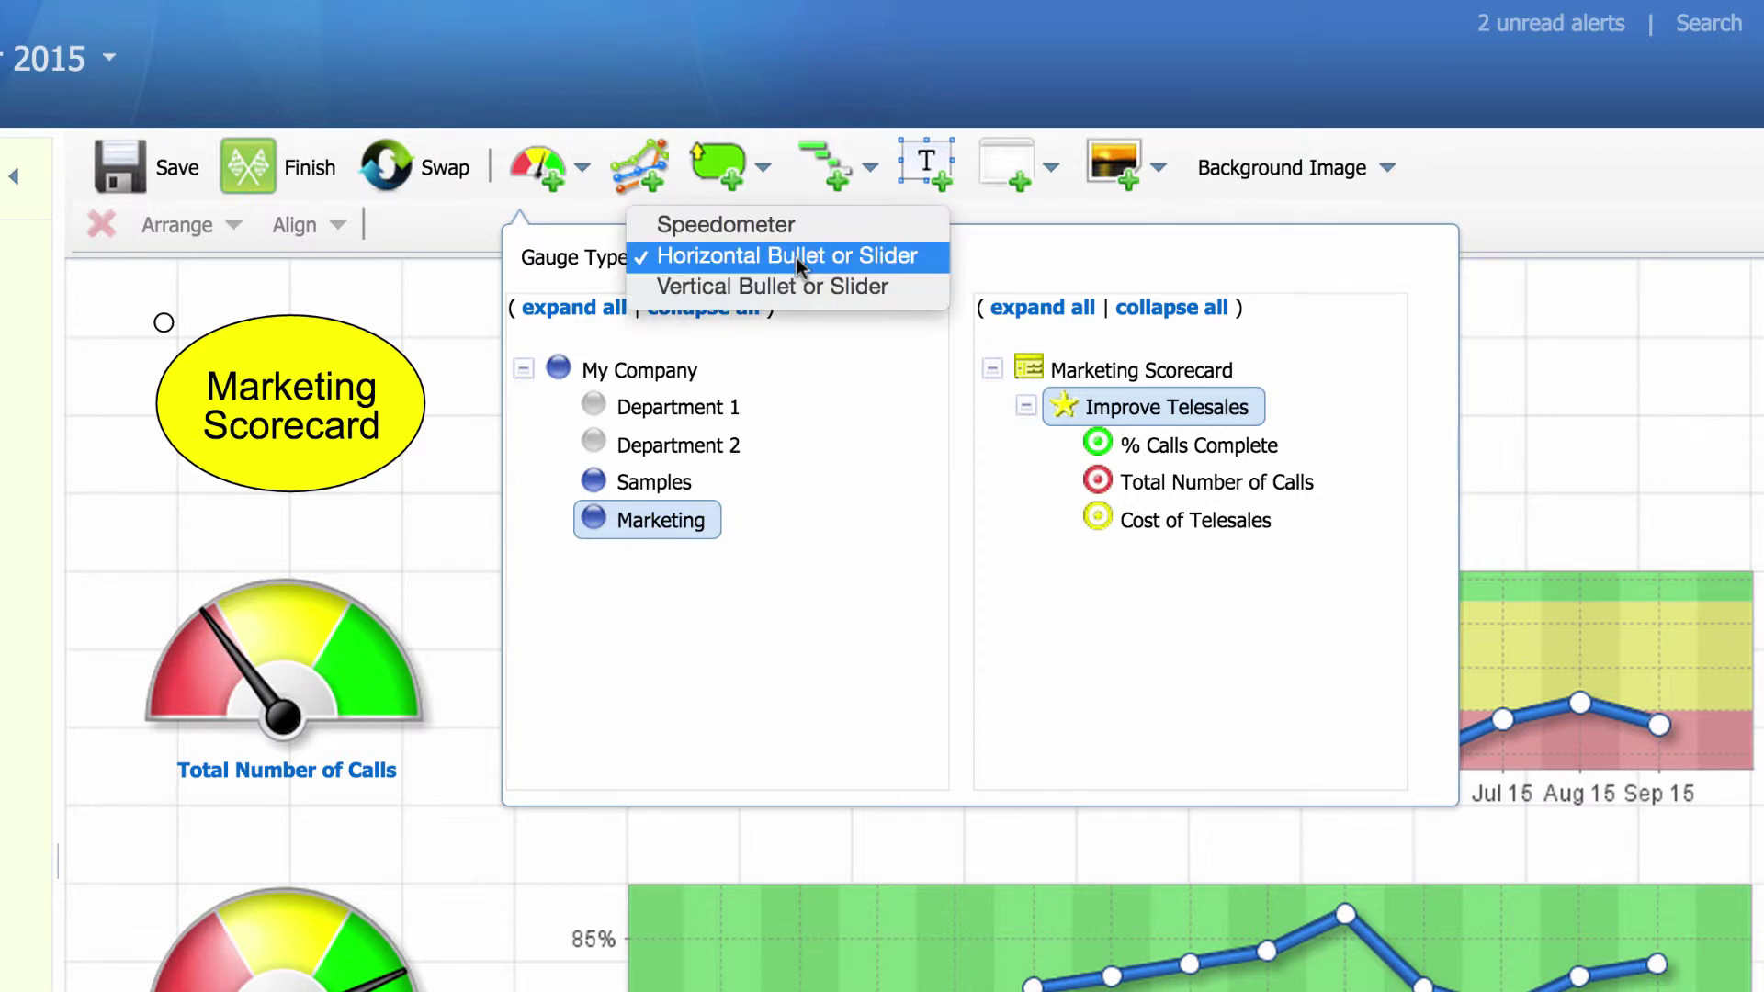
click(795, 257)
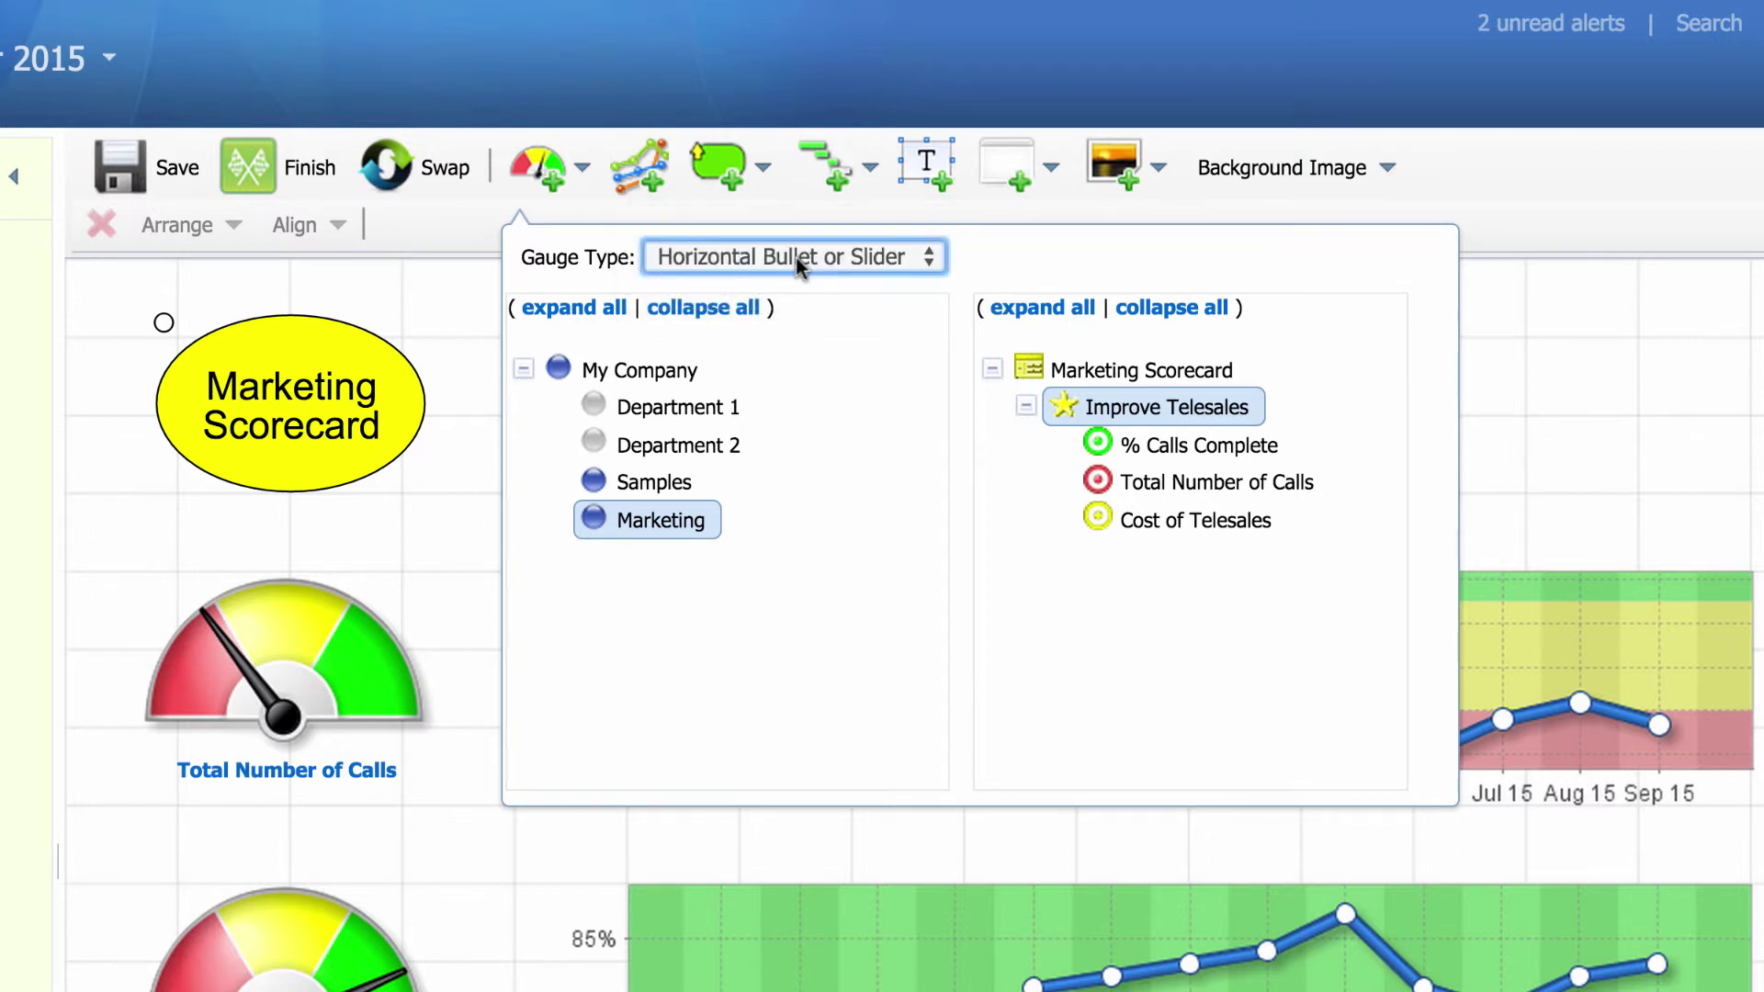
click(1151, 413)
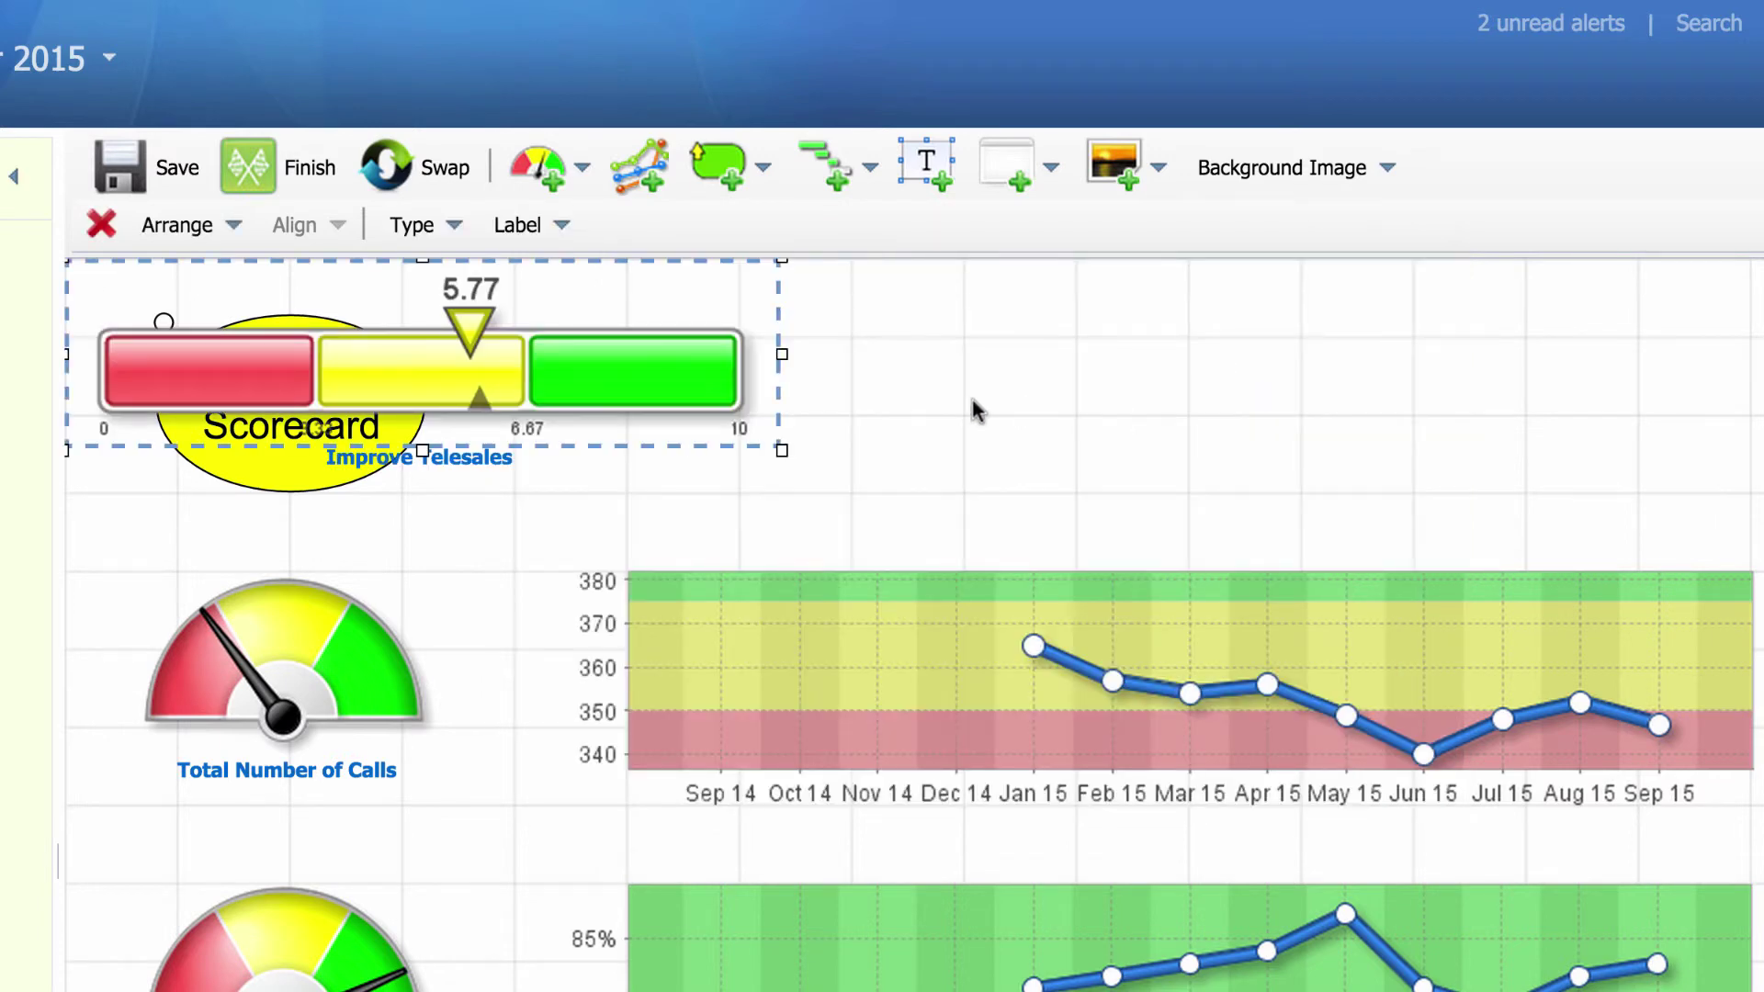
drag(759, 411, 1191, 397)
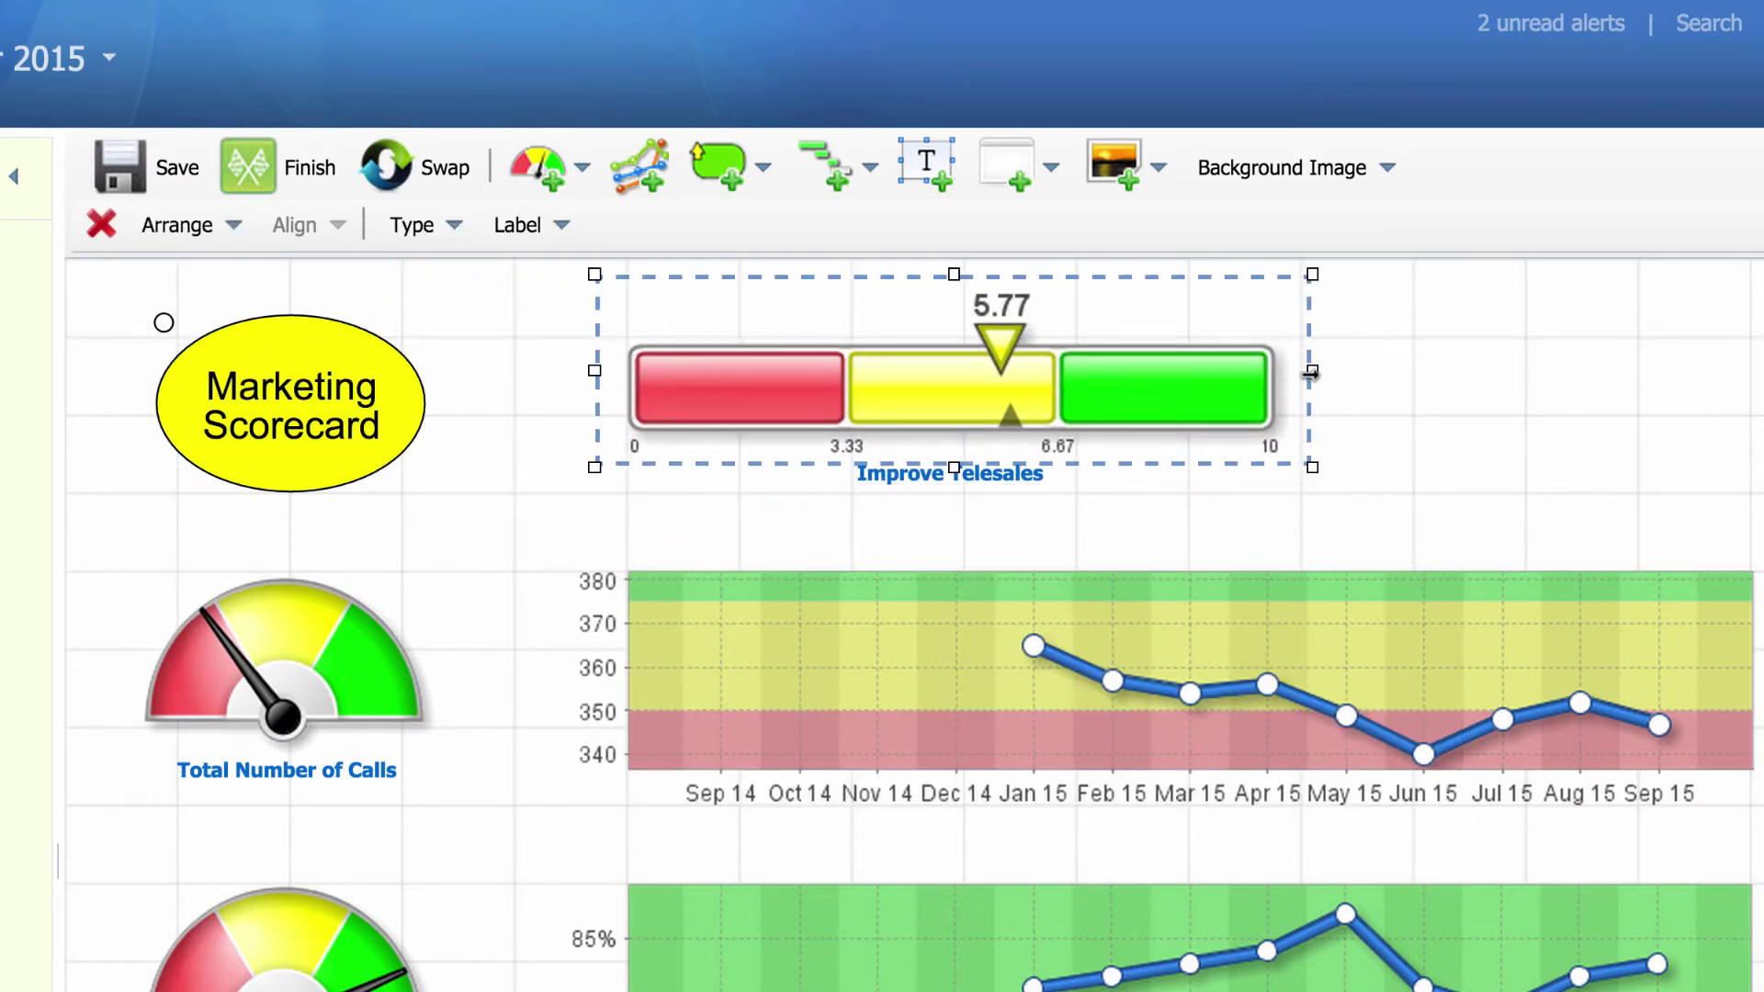
drag(1313, 370, 1569, 365)
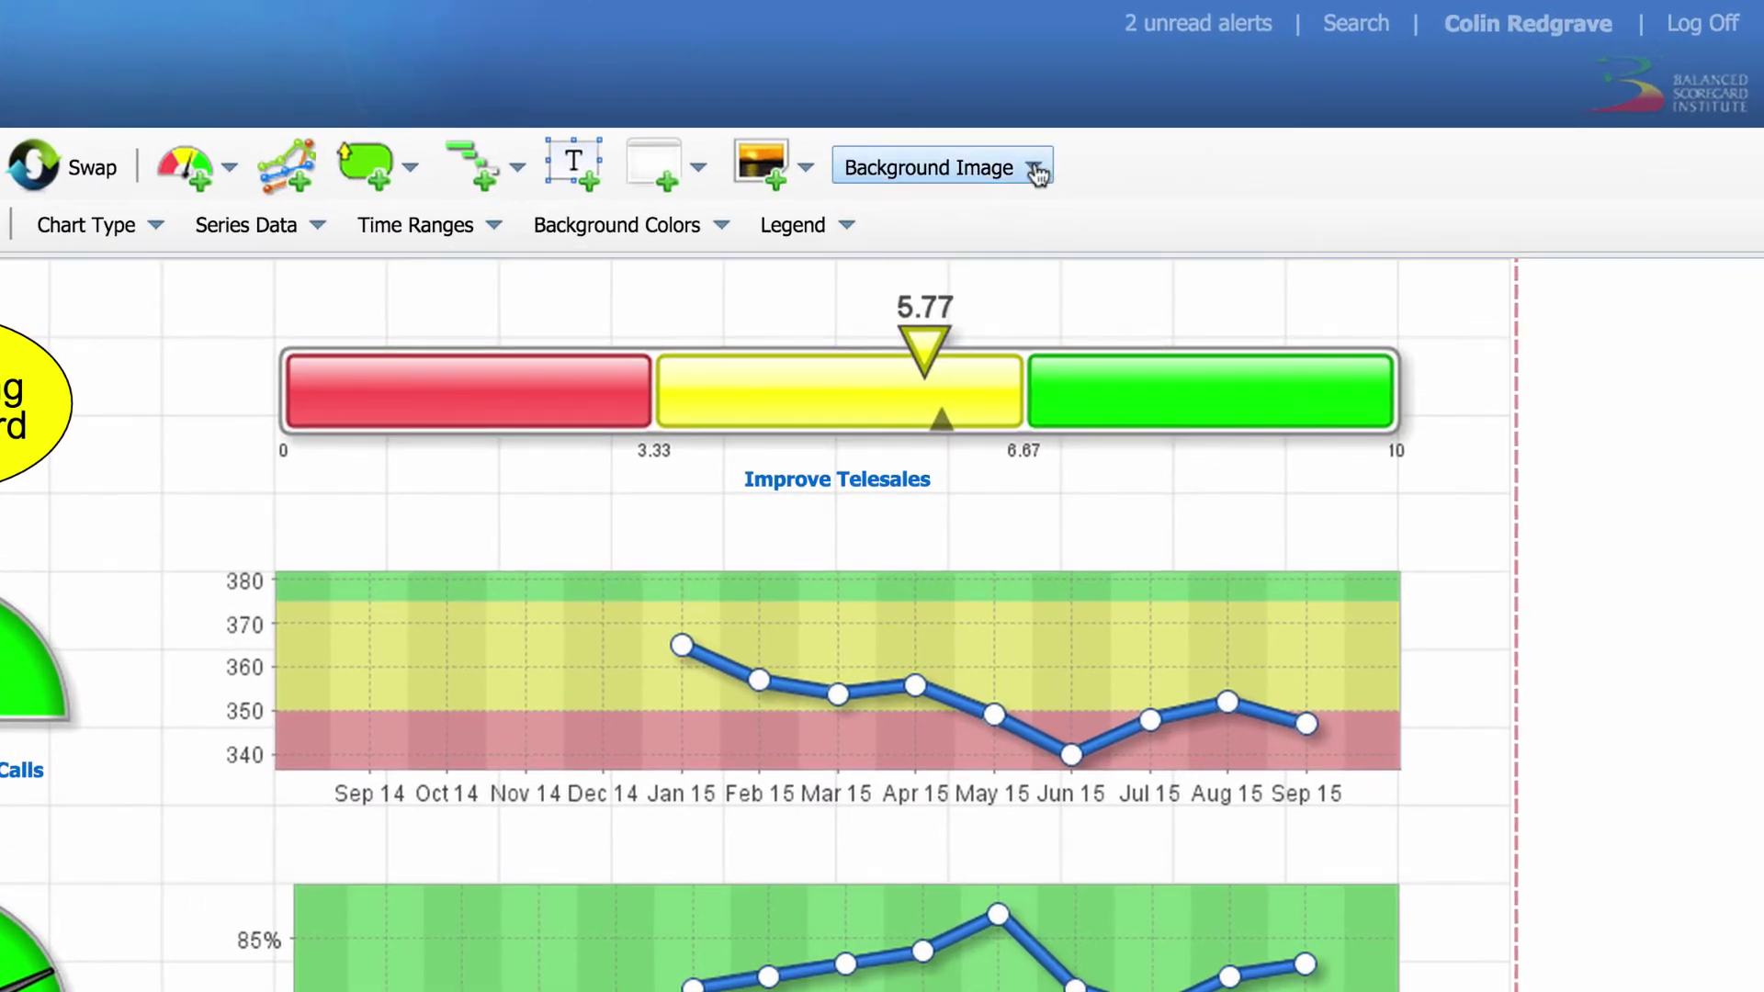
Apply the PowerPoint Border - Box background image to the dashboard canvas.
click(1036, 171)
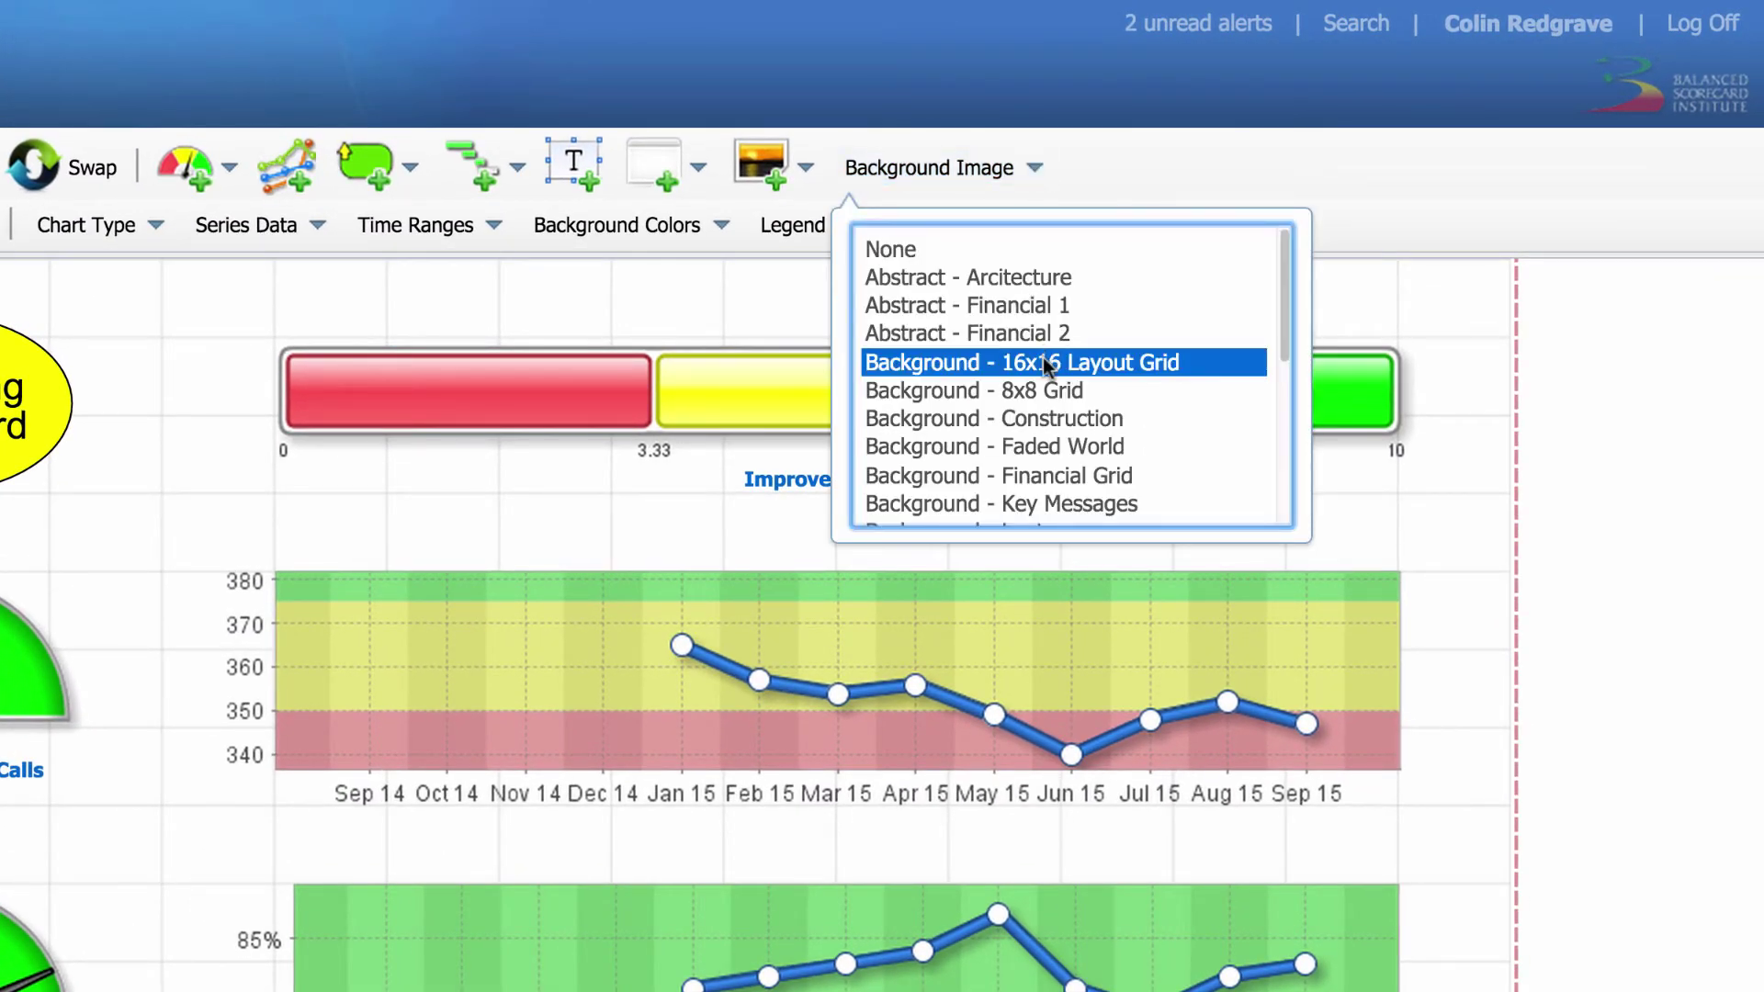
scroll(1044, 359, down, 5)
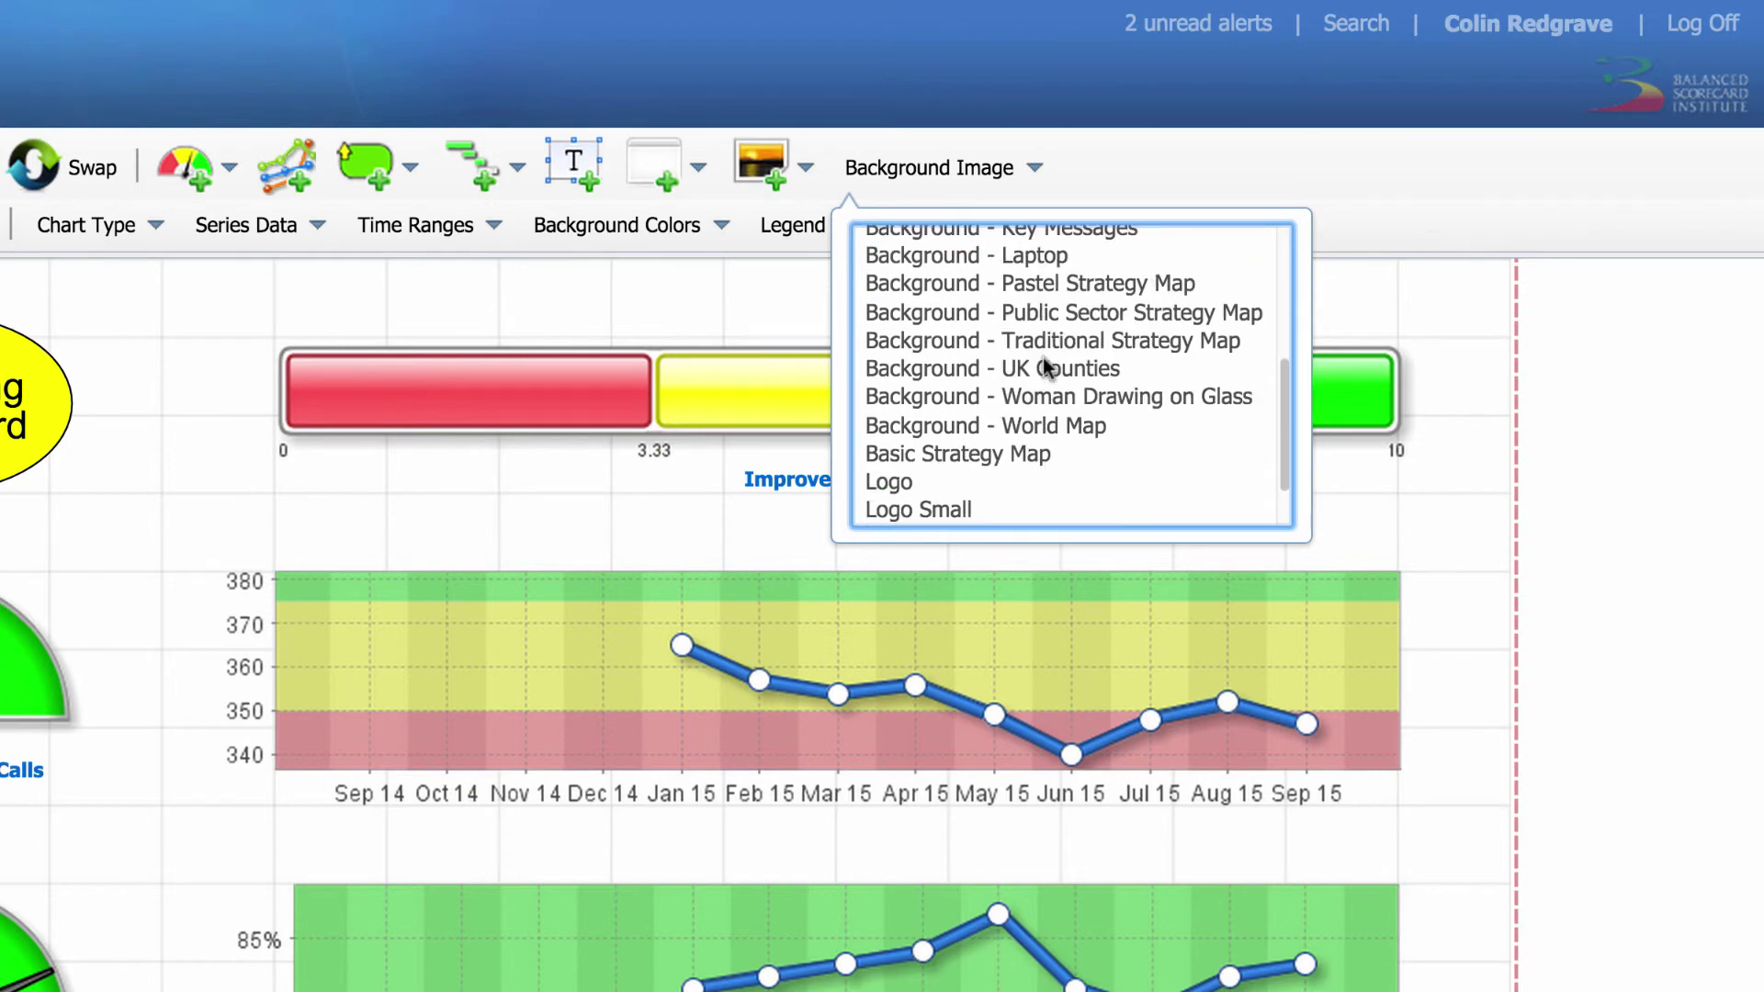
scroll(1044, 366, down, 2)
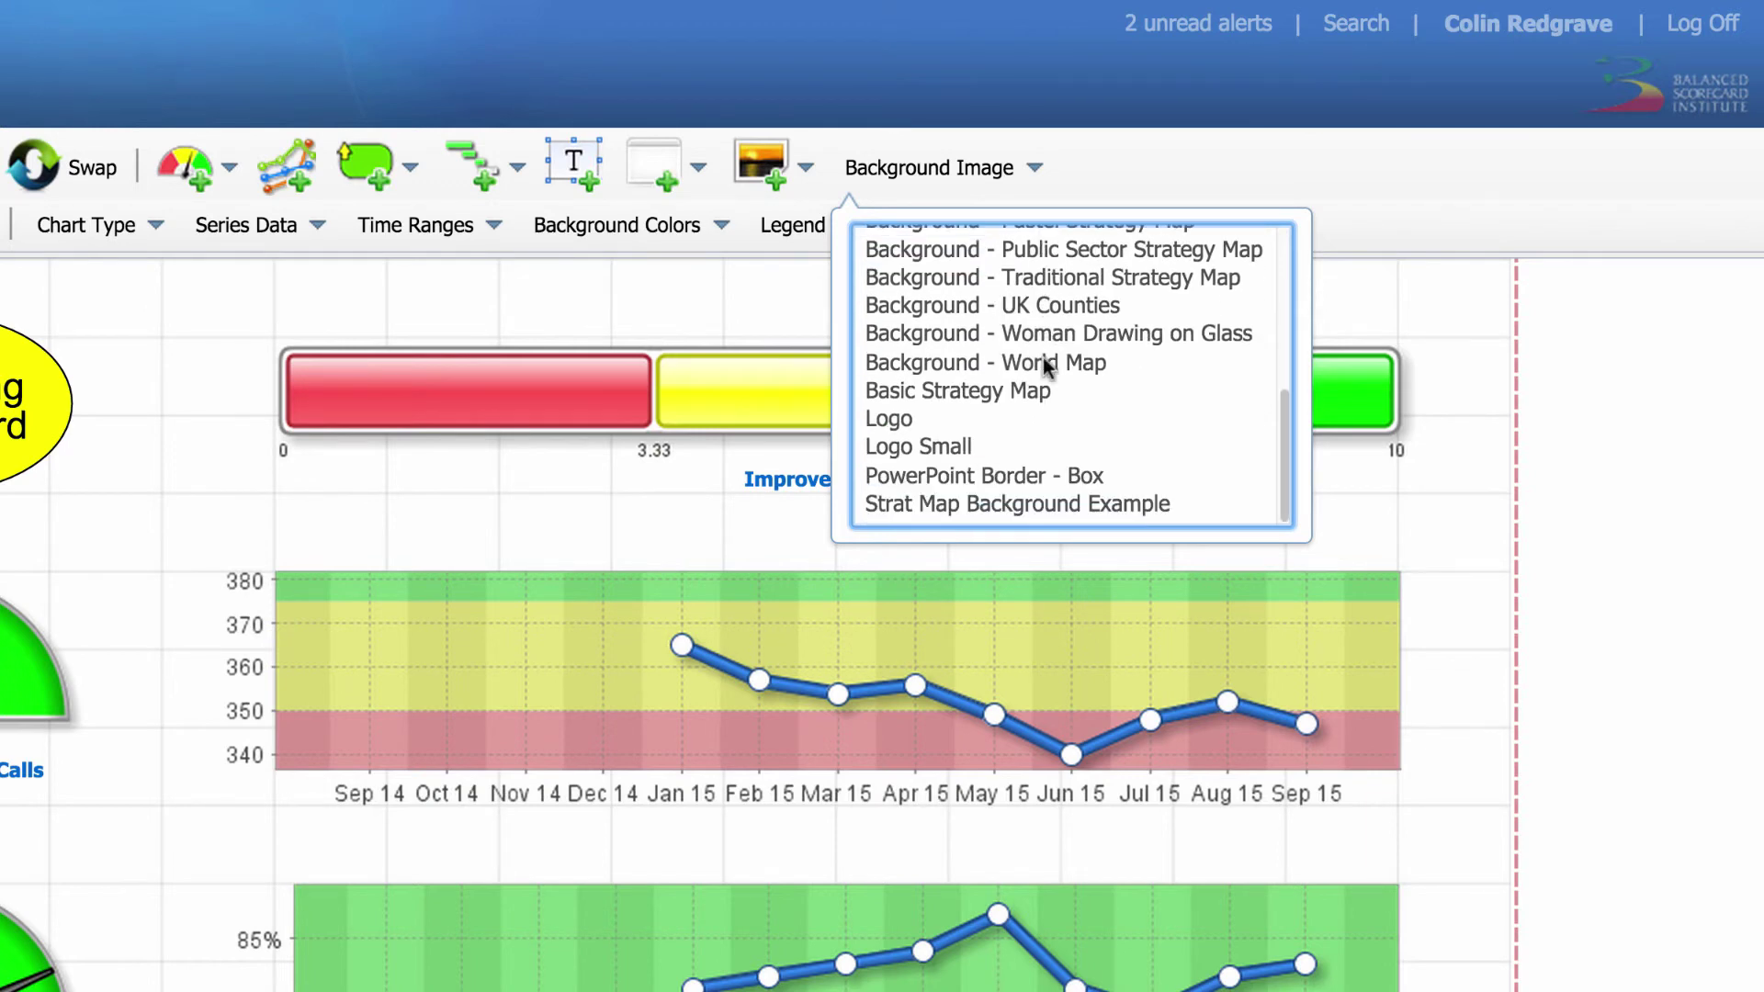
click(1002, 476)
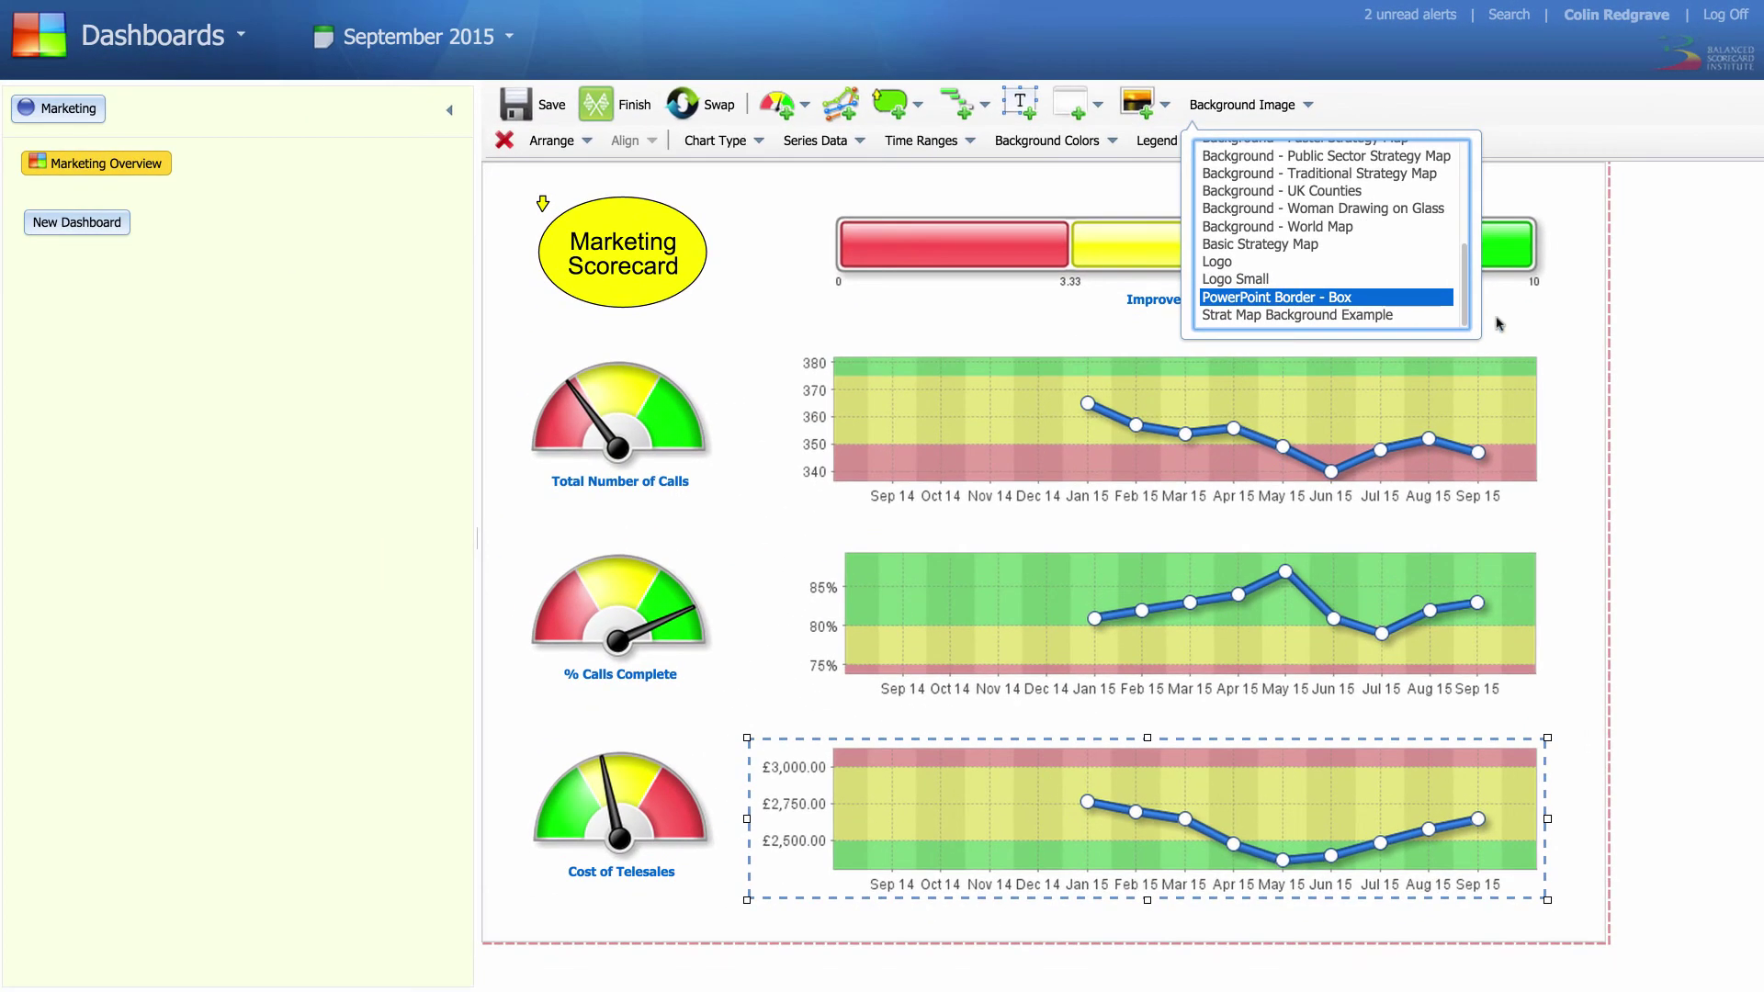
click(1567, 318)
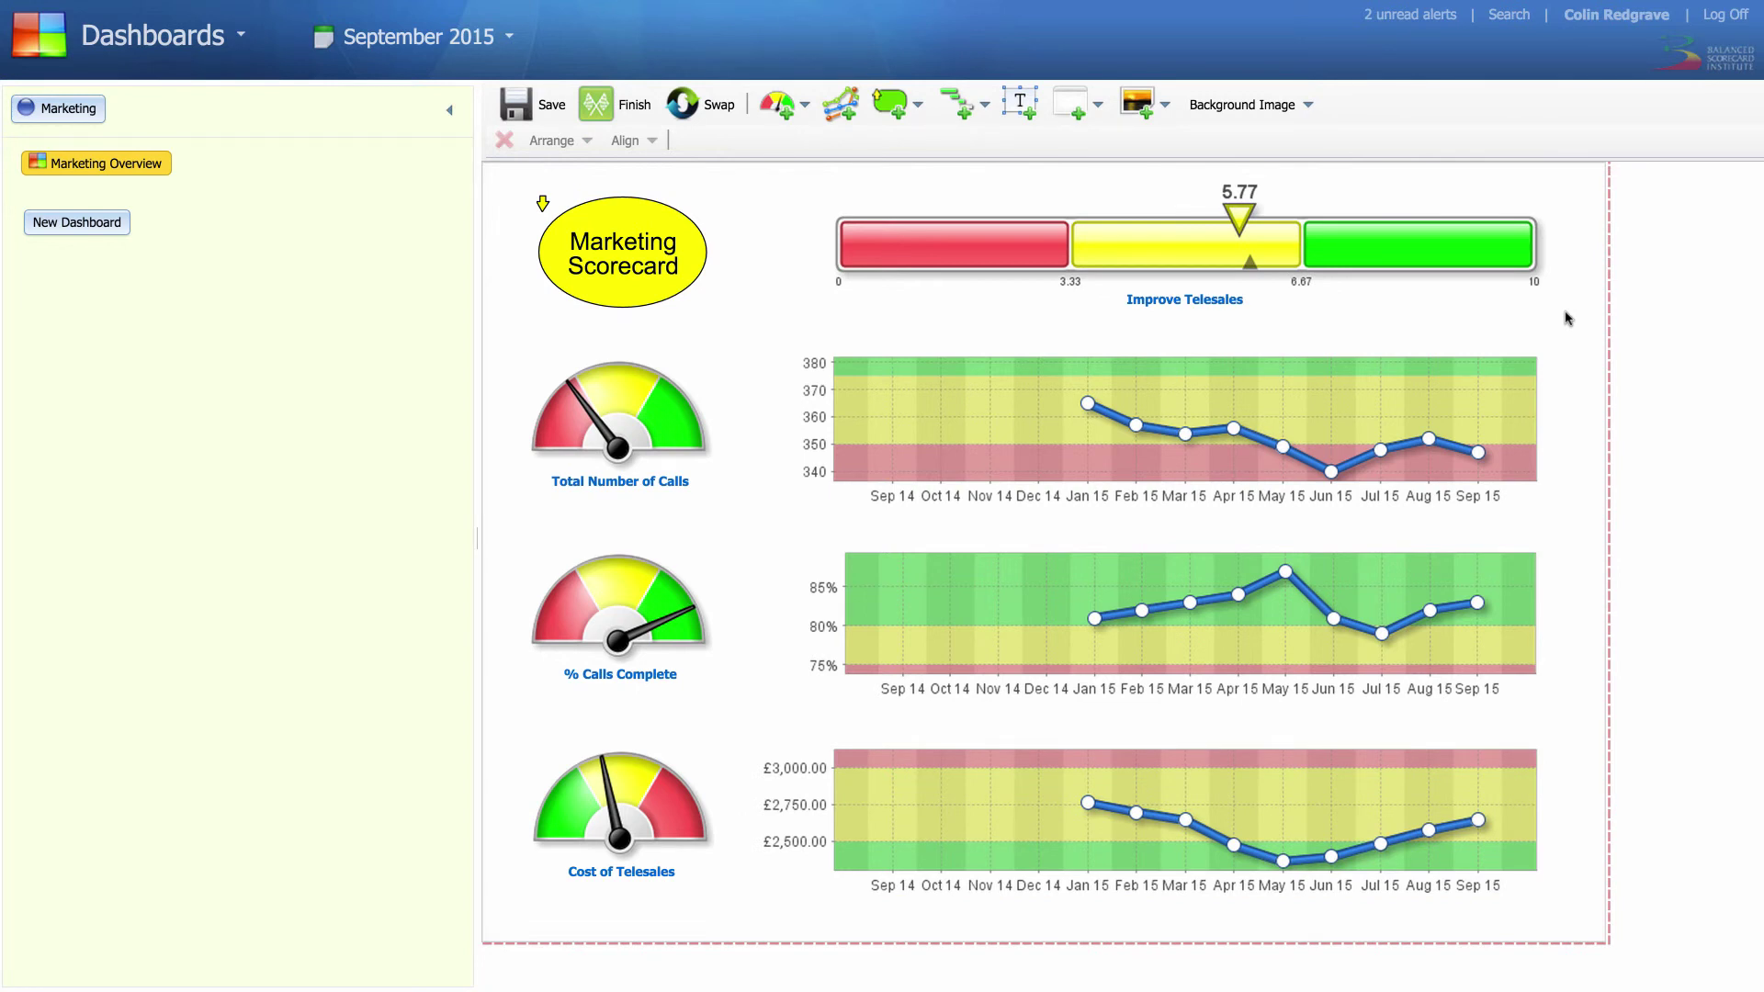
Finish editing and confirm Yes to save the Marketing Overview dashboard.
click(619, 109)
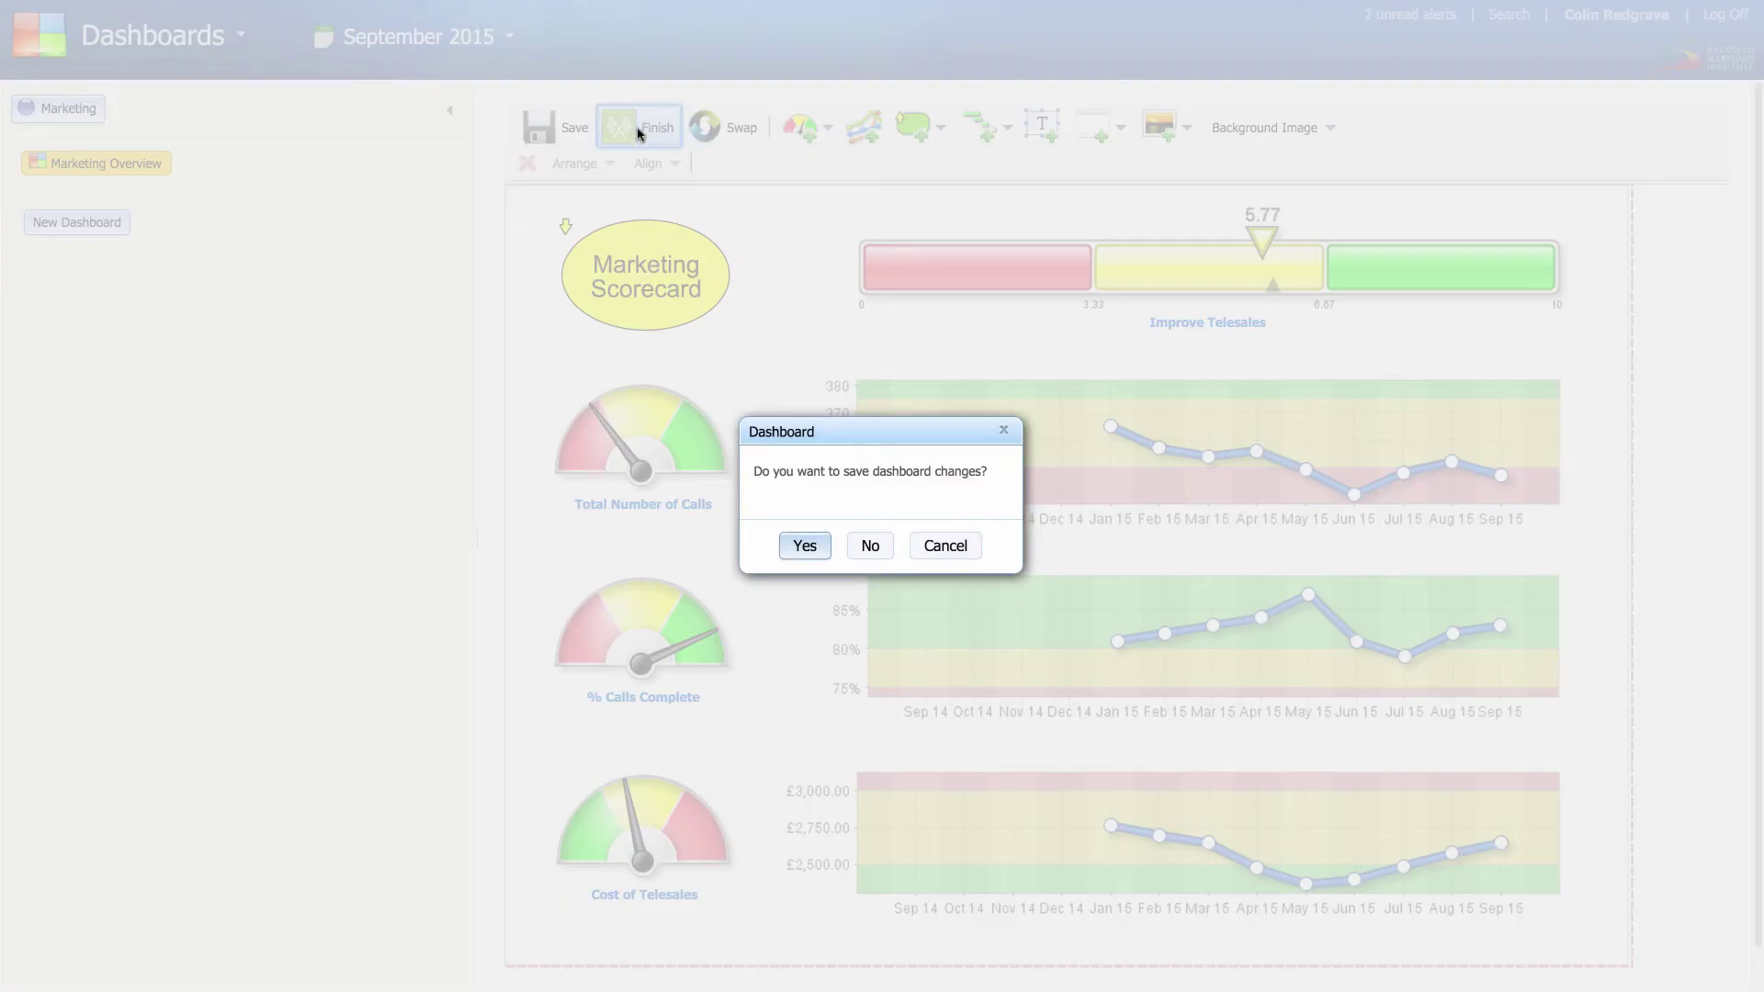
click(805, 545)
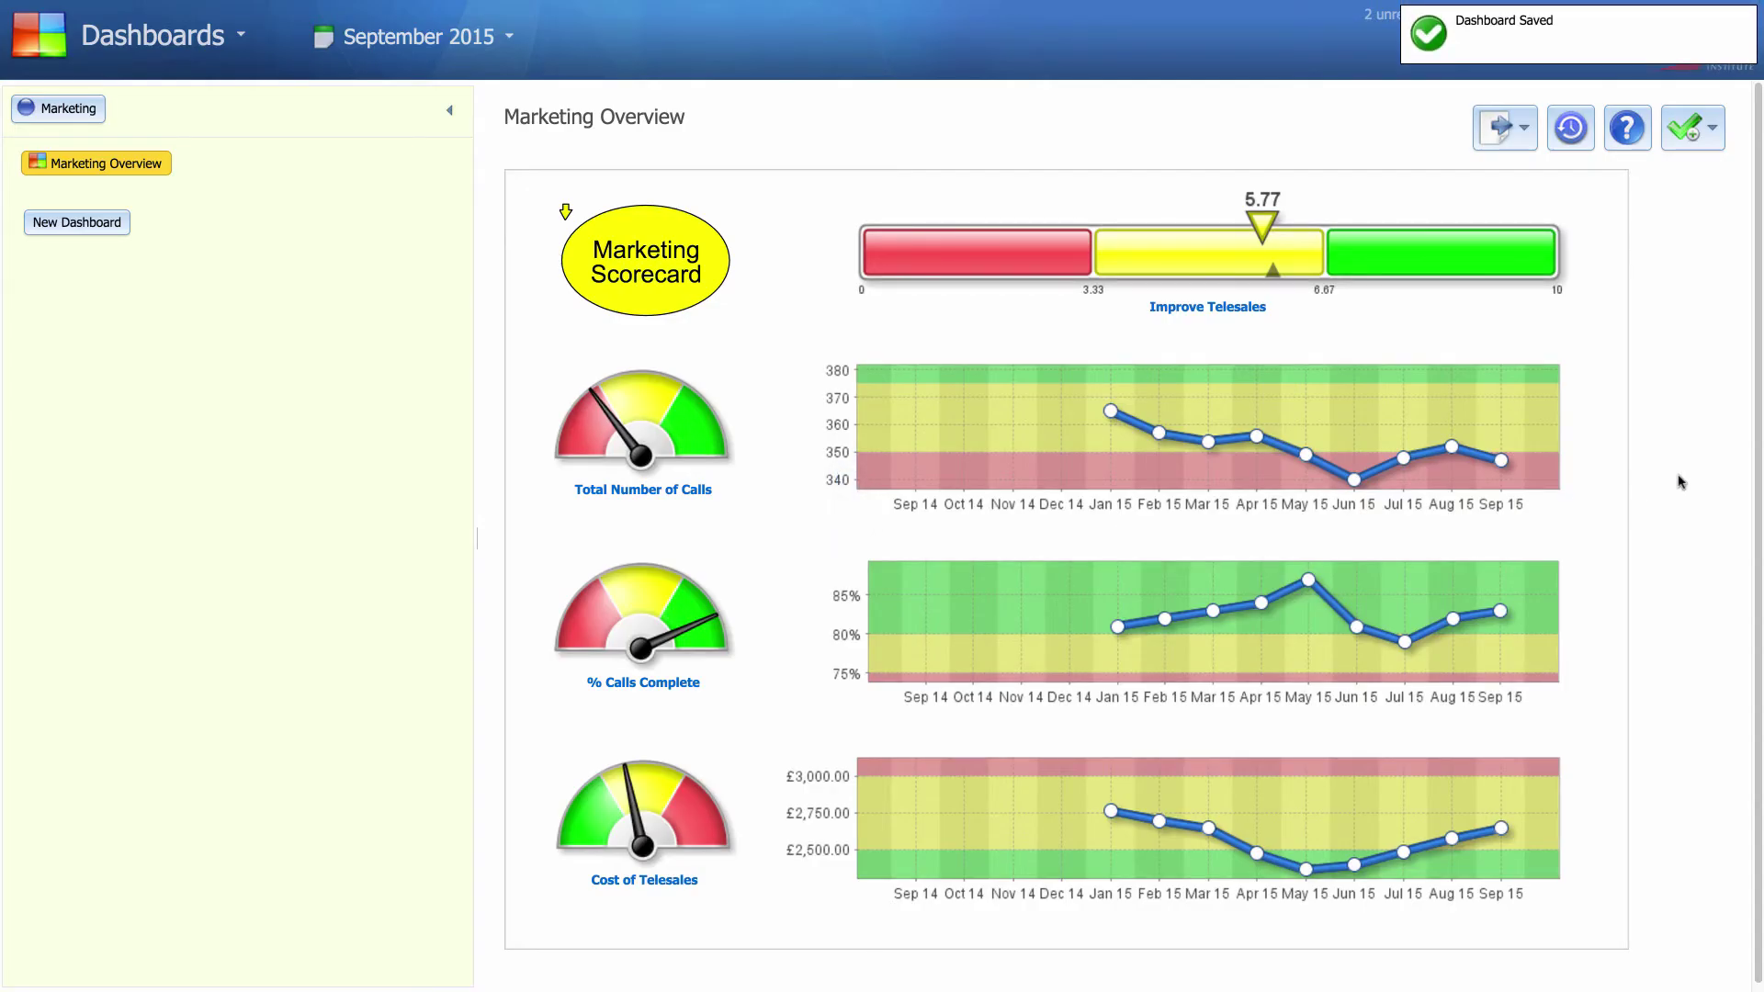